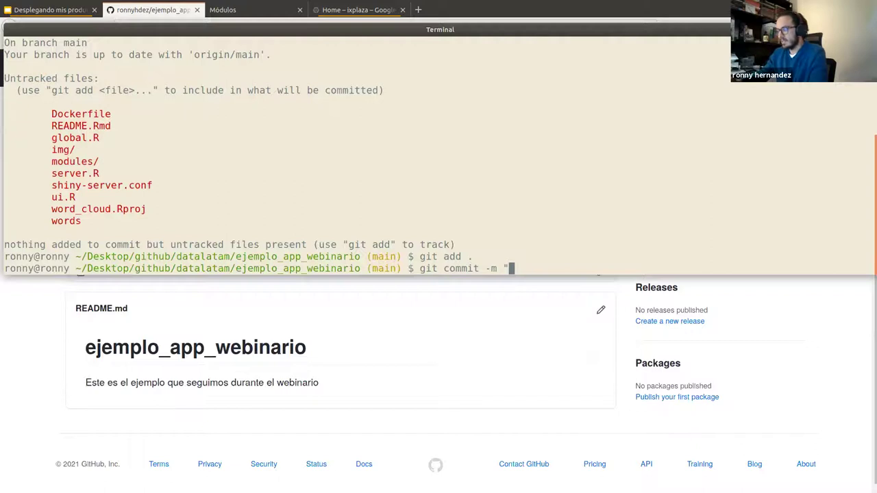
Commit the staged app files with the message "archivos del app"
{"action": "type", "text": "archv"}
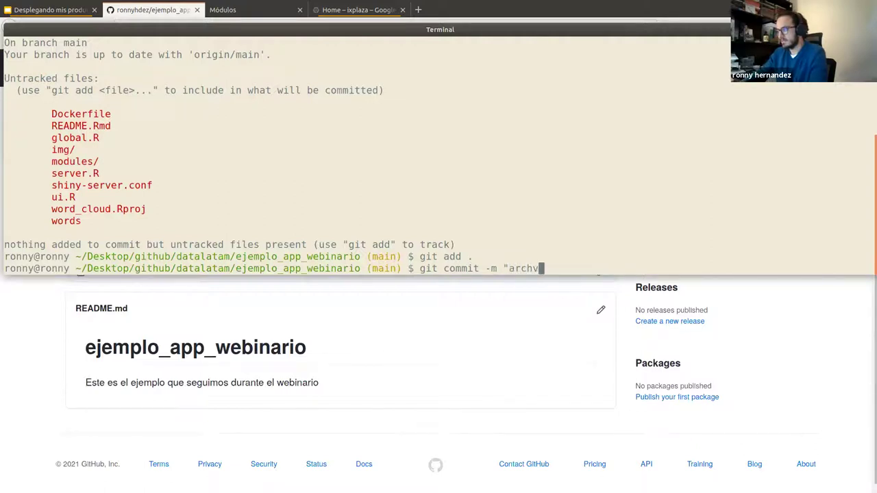
{"action": "key", "text": "BackSpace"}
{"action": "type", "text": "ivos de"}
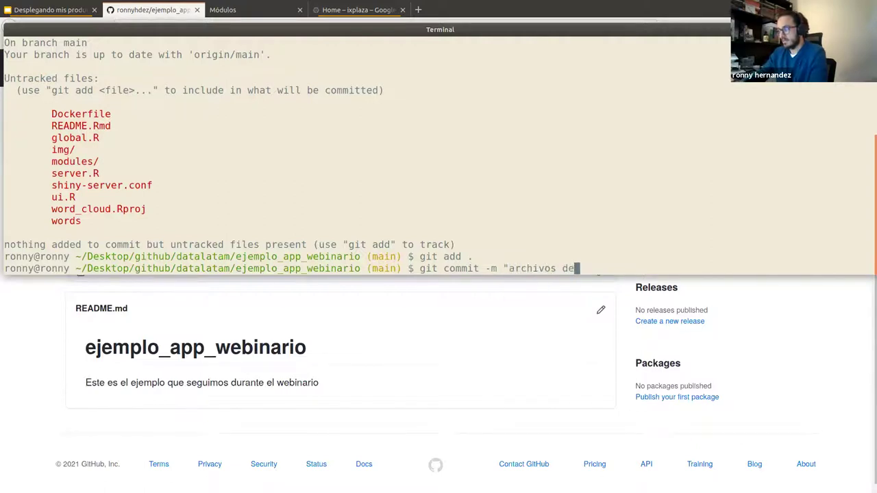
{"action": "type", "text": "l app"}
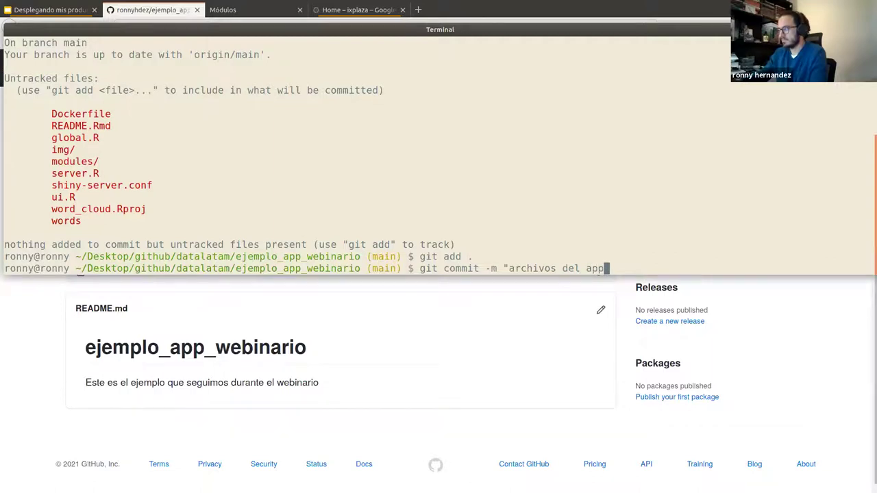
{"action": "type", "text": "\""}
{"action": "key", "text": "Return"}
Push the commit to GitHub, entering the GitHub username and password
{"action": "type", "text": "git push"}
{"action": "key", "text": "Return"}
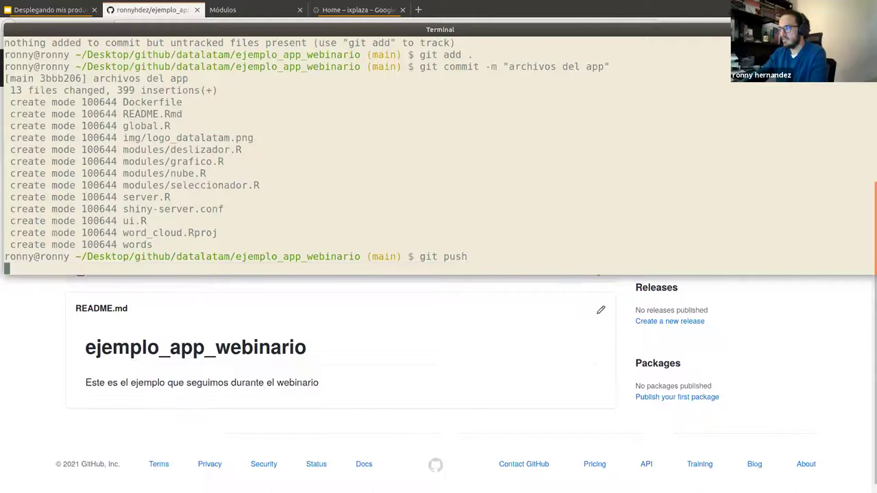
{"action": "type", "text": "ronnyhdez"}
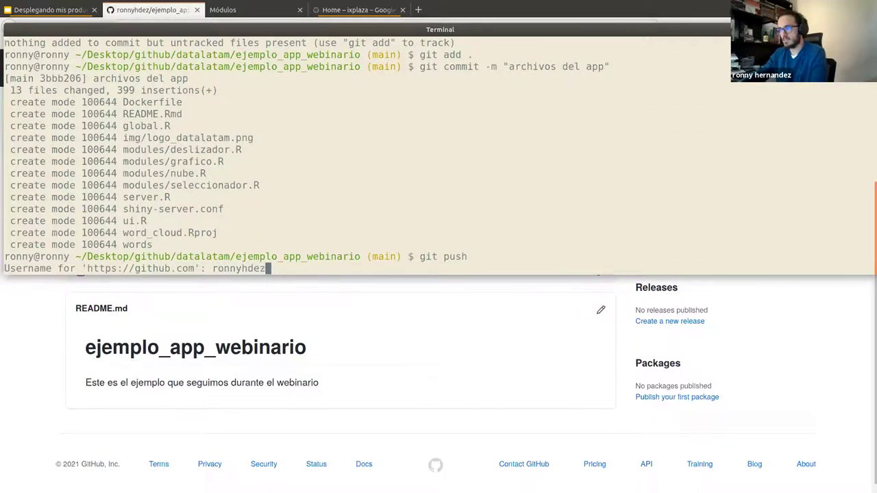
{"action": "key", "text": "Return"}
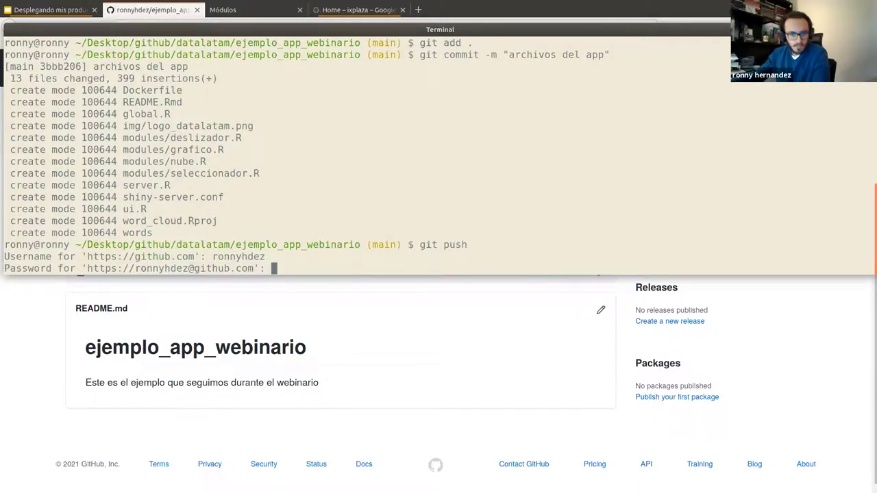
{"action": "key", "text": "alt+Tab"}
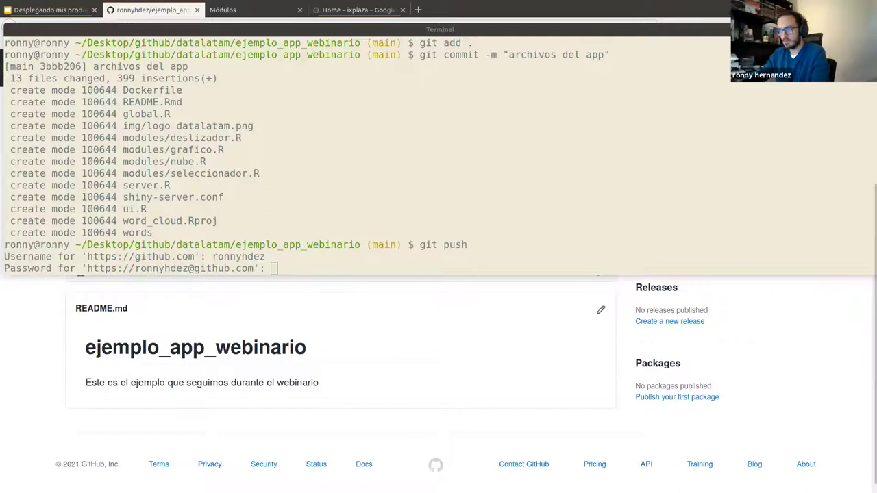
{"action": "key", "text": "alt+Tab"}
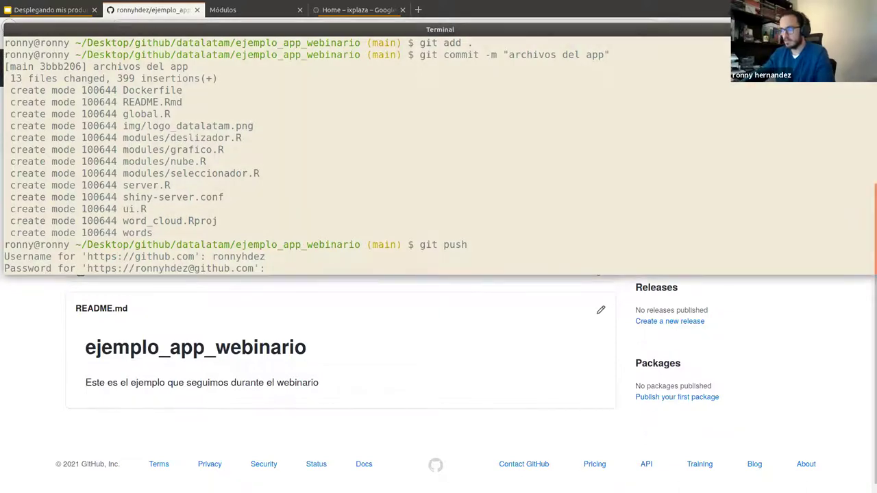
{"action": "key", "text": "Return"}
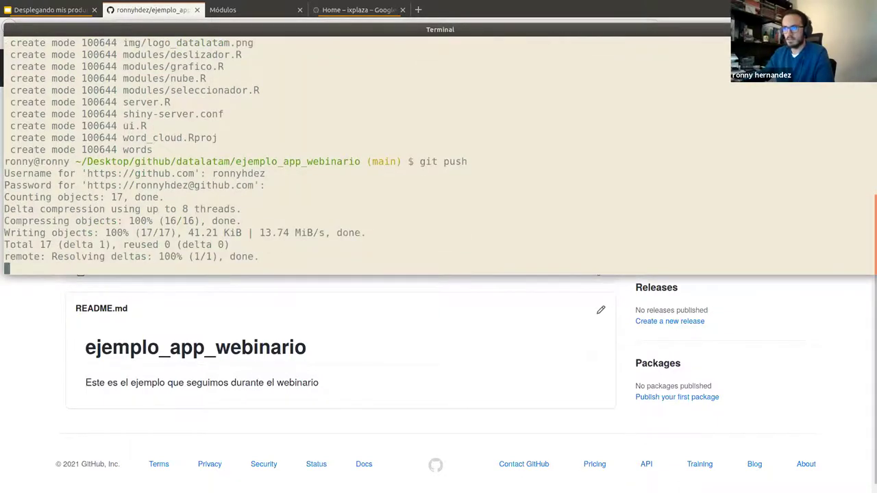
{"action": "left_click", "coordinate": [48, 324]}
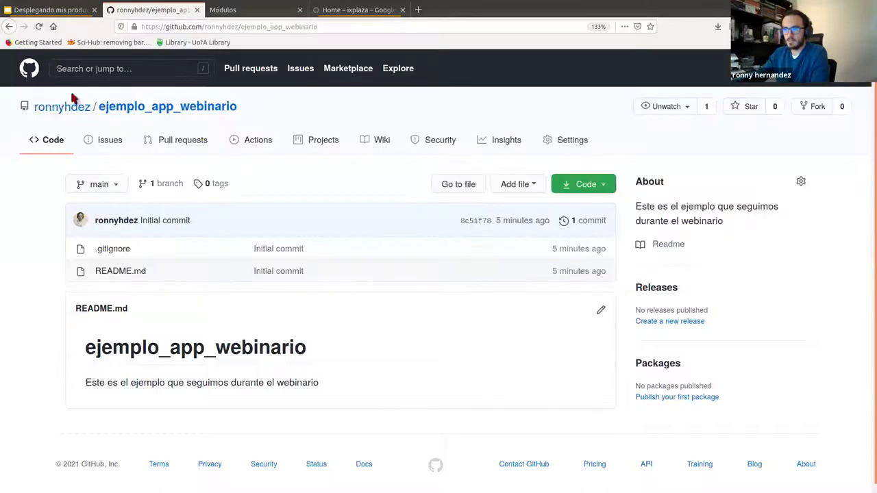
Reload the ejemplo_app_webinario page to review the pushed img, modules, Dockerfile, server.R and ui.R
{"action": "left_click", "coordinate": [39, 26]}
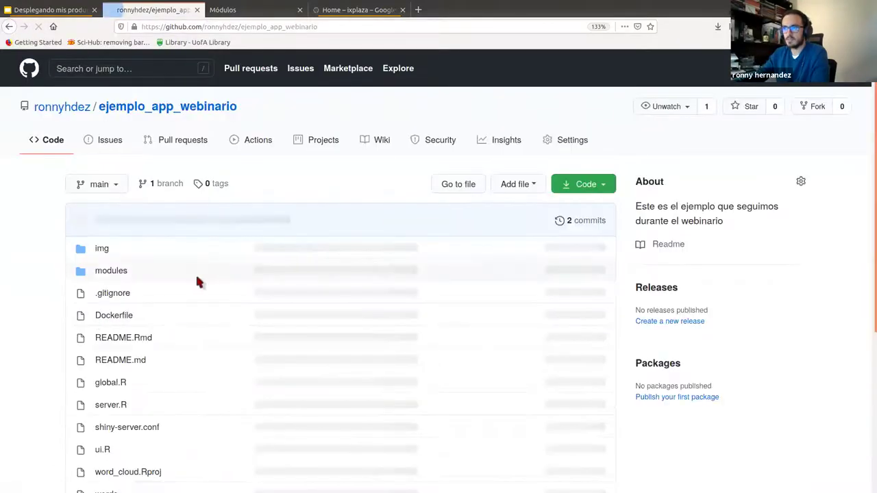
{"action": "scroll", "coordinate": [198, 295], "scroll_direction": "down", "scroll_amount": 4}
{"action": "scroll", "coordinate": [291, 249], "scroll_direction": "up", "scroll_amount": 3}
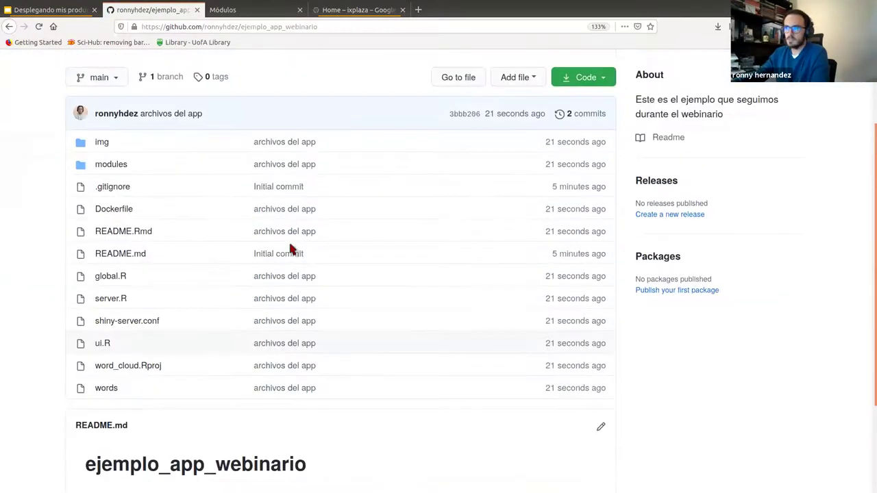
{"action": "scroll", "coordinate": [293, 243], "scroll_direction": "down", "scroll_amount": 4}
{"action": "scroll", "coordinate": [295, 245], "scroll_direction": "up", "scroll_amount": 3}
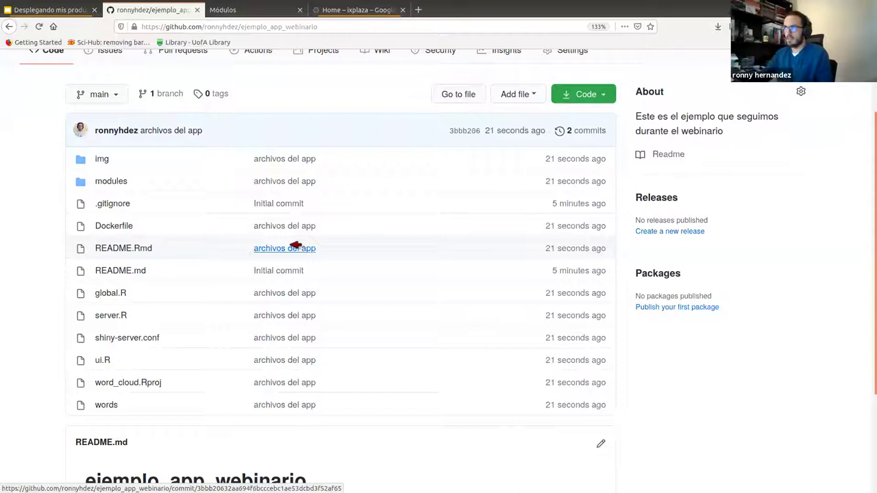
Search 'cloud' in the ixplaza Google Cloud console and open the Cloud Run services page
{"action": "left_click", "coordinate": [336, 17]}
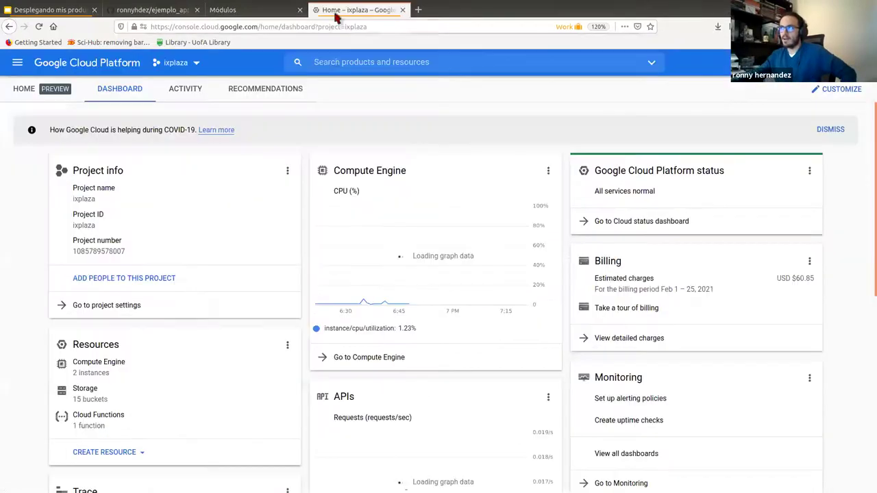
{"action": "left_click", "coordinate": [336, 63]}
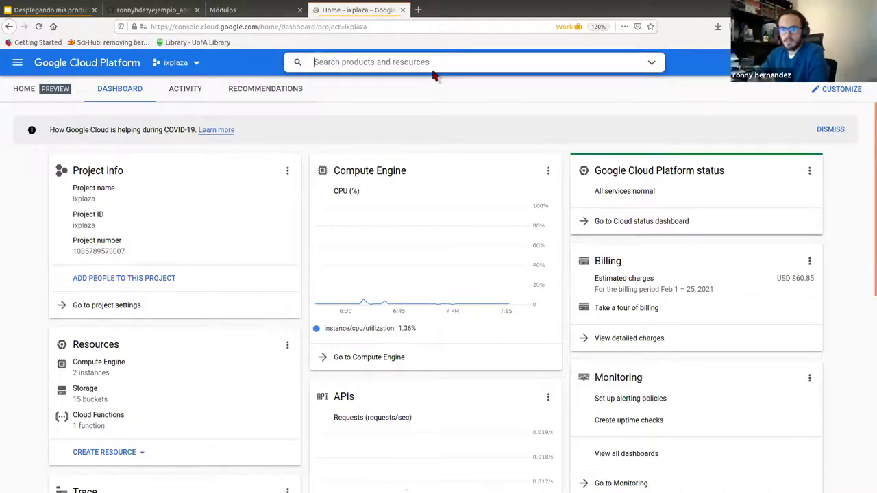
{"action": "type", "text": "cloud"}
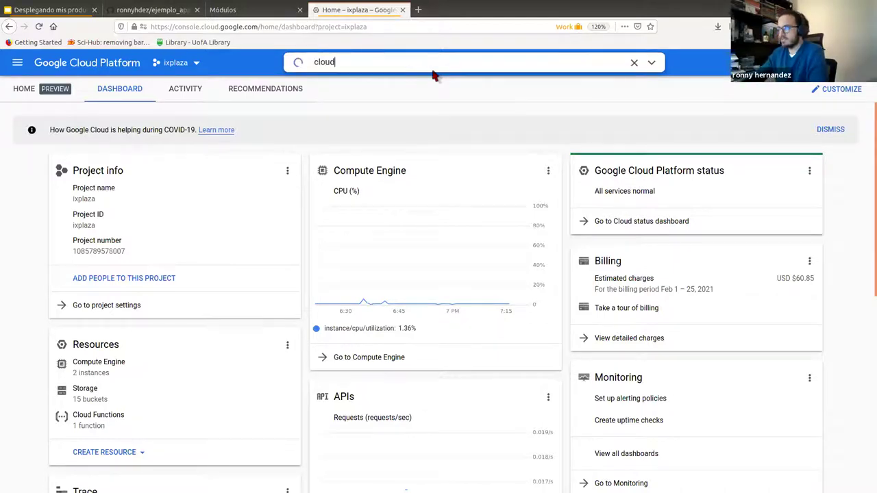
{"action": "key", "text": "Down"}
{"action": "key", "text": "Down"}
{"action": "key", "text": "Down"}
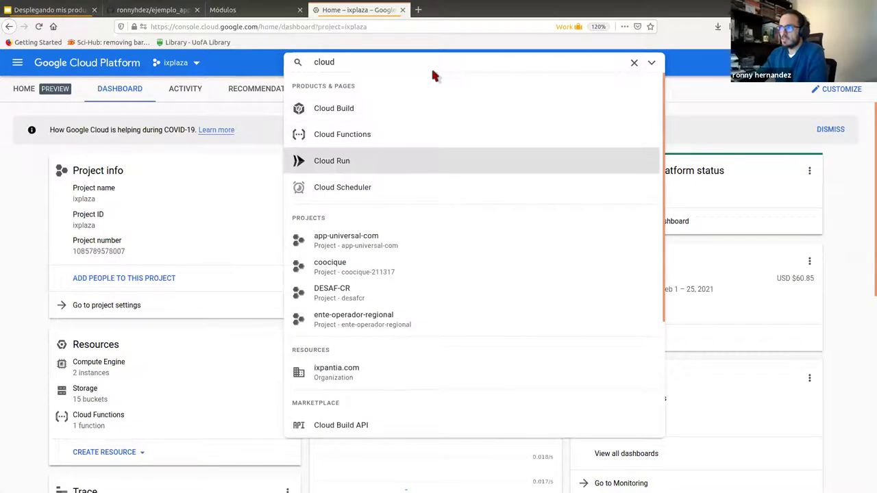
{"action": "key", "text": "Return"}
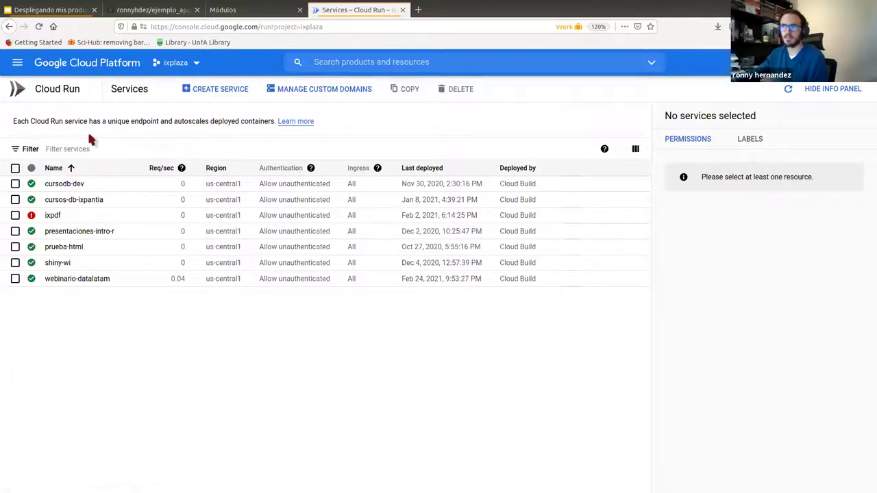
Start a Cloud Run service named app-durante-webinario in us-central1 and continue to revision settings
{"action": "left_click", "coordinate": [194, 88]}
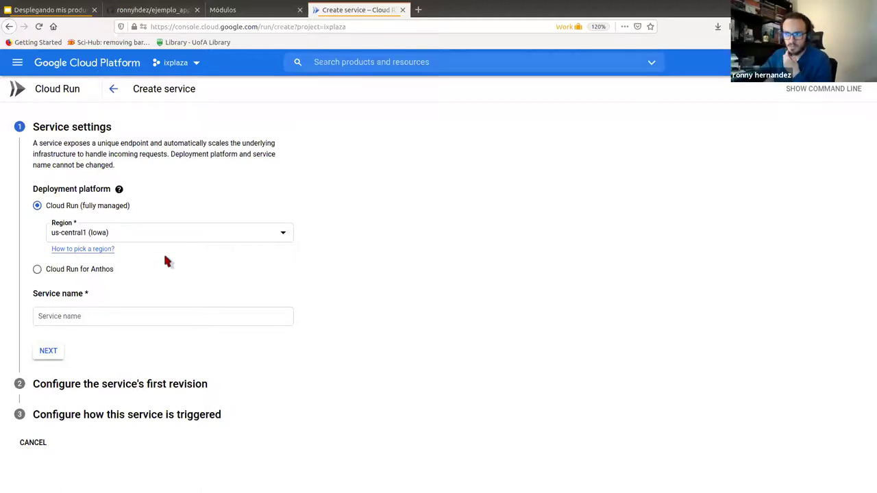
{"action": "left_click", "coordinate": [137, 316]}
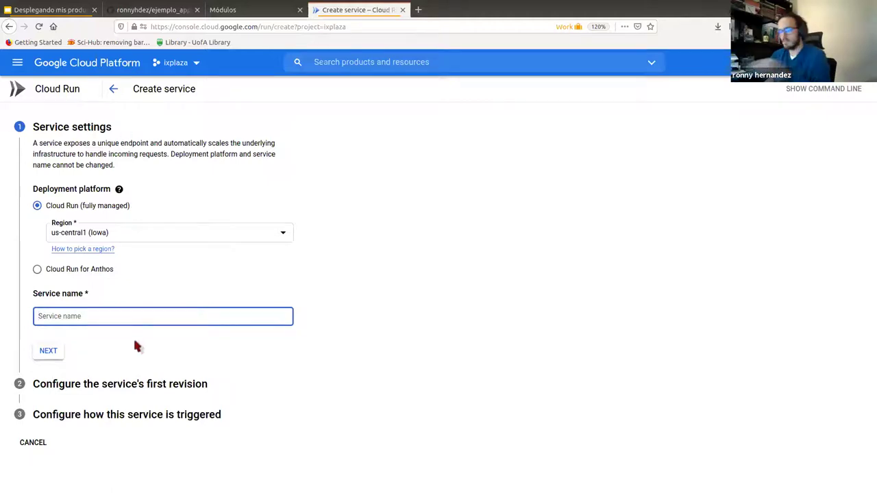
{"action": "type", "text": "app"}
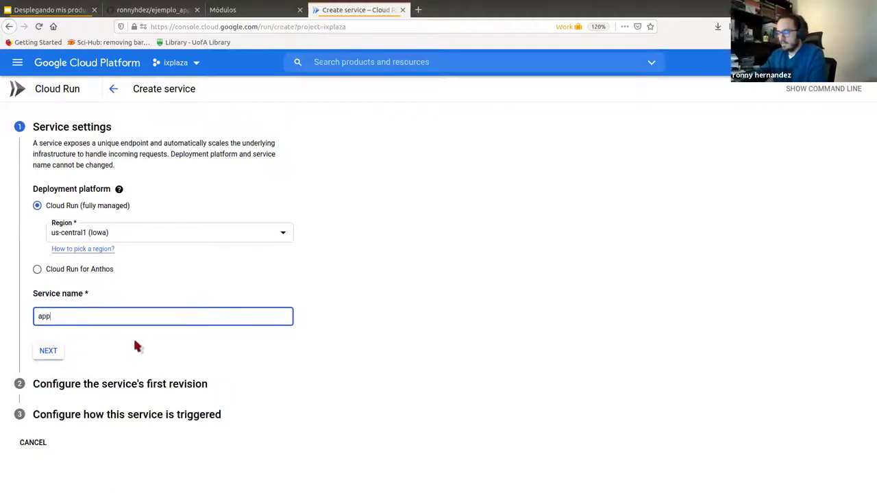
{"action": "type", "text": "-durante-webian"}
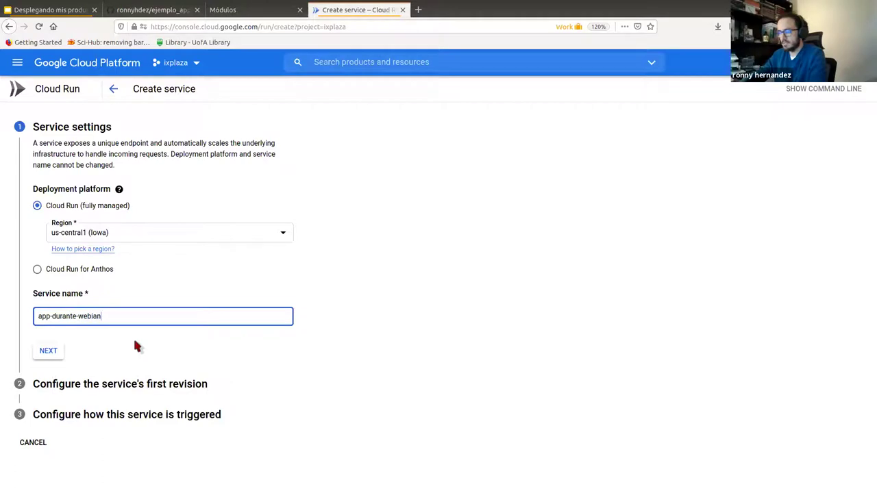
{"action": "key", "text": "BackSpace"}
{"action": "key", "text": "BackSpace"}
{"action": "type", "text": "nario"}
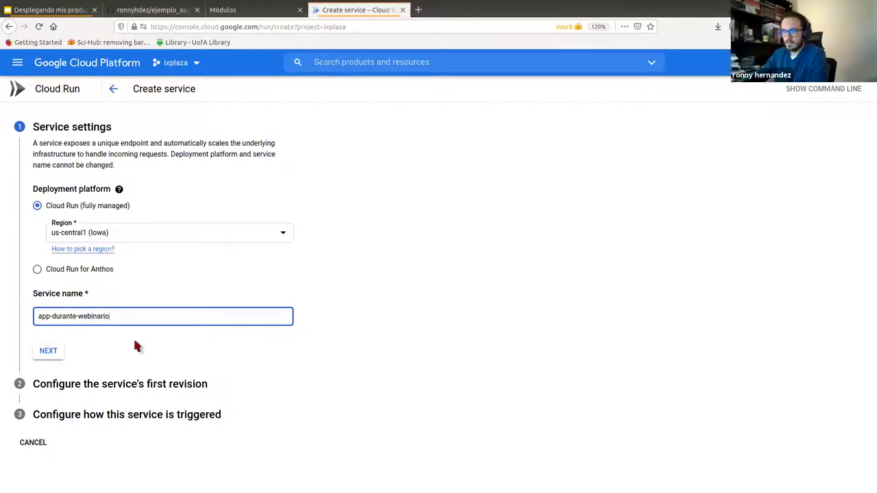
{"action": "left_click", "coordinate": [59, 350]}
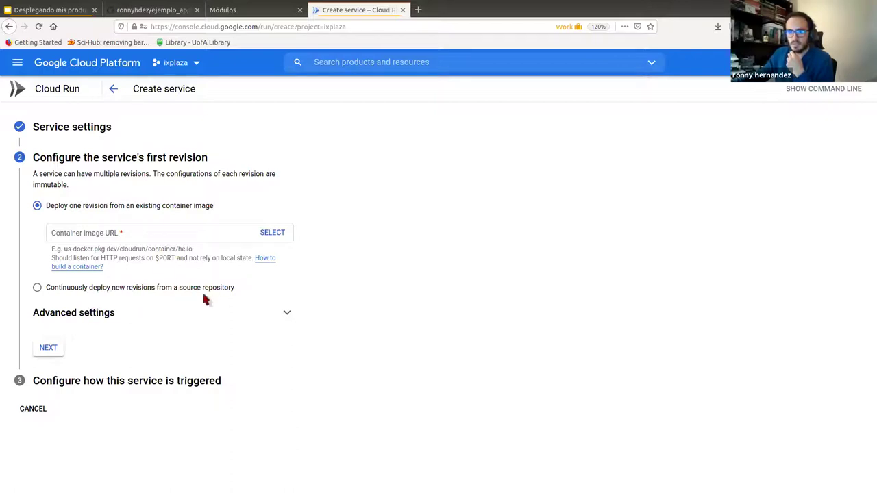
Choose continuous deployment from a source repository and open the Set up with Cloud Build panel
{"action": "left_click", "coordinate": [38, 288]}
{"action": "left_click", "coordinate": [151, 14]}
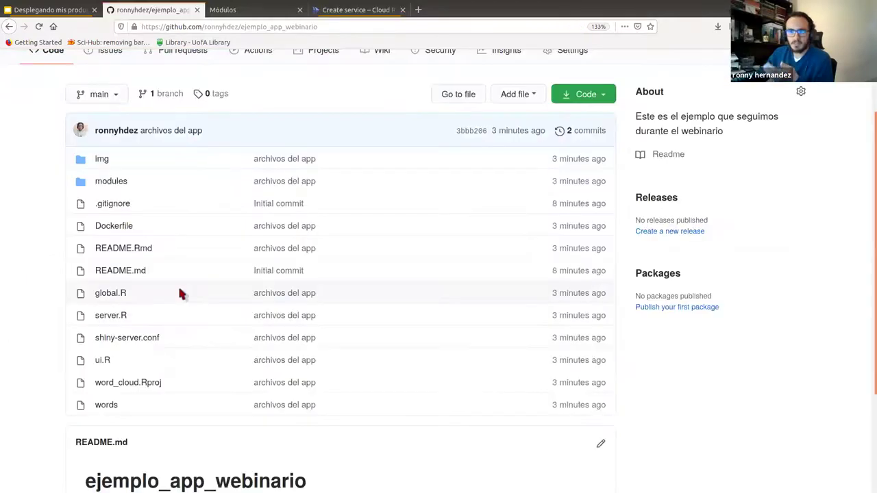
{"action": "left_click", "coordinate": [345, 11]}
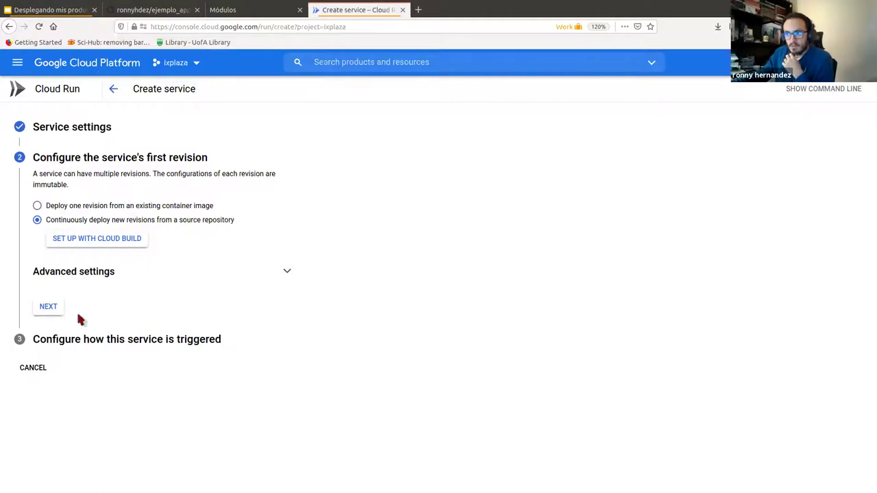
{"action": "left_click", "coordinate": [54, 307]}
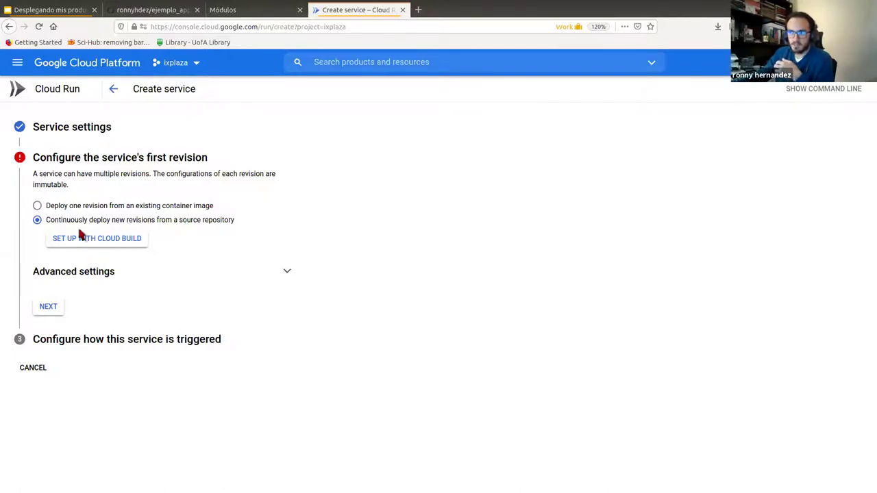
{"action": "left_click", "coordinate": [115, 239]}
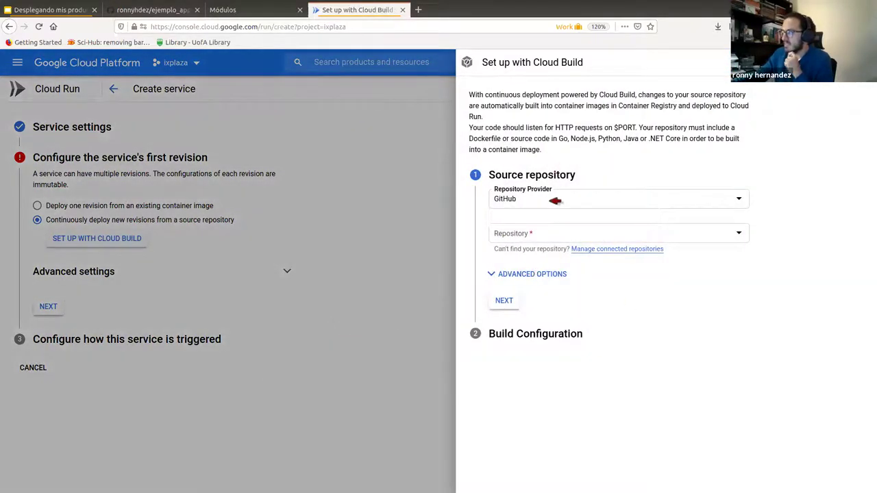
Select GitHub as repository provider, find no repository available, and open GitHub's Cloud Build installation
{"action": "left_click", "coordinate": [727, 202]}
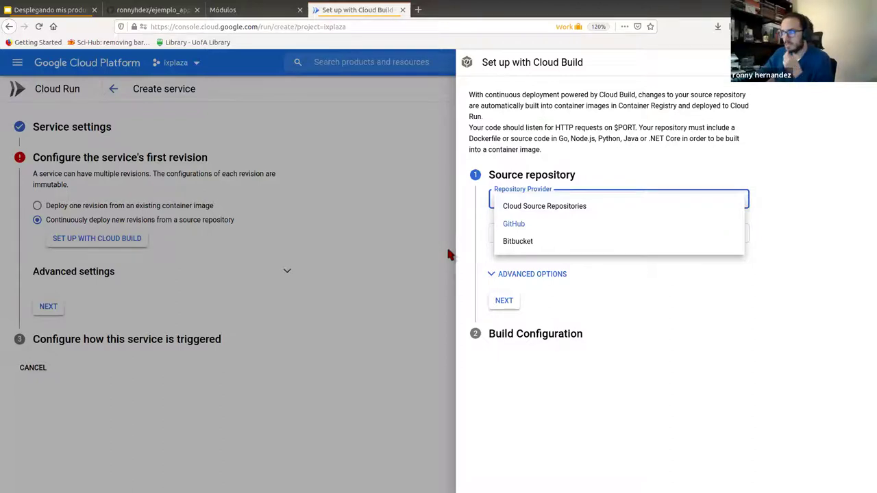
{"action": "left_click", "coordinate": [526, 225]}
{"action": "left_click", "coordinate": [723, 240]}
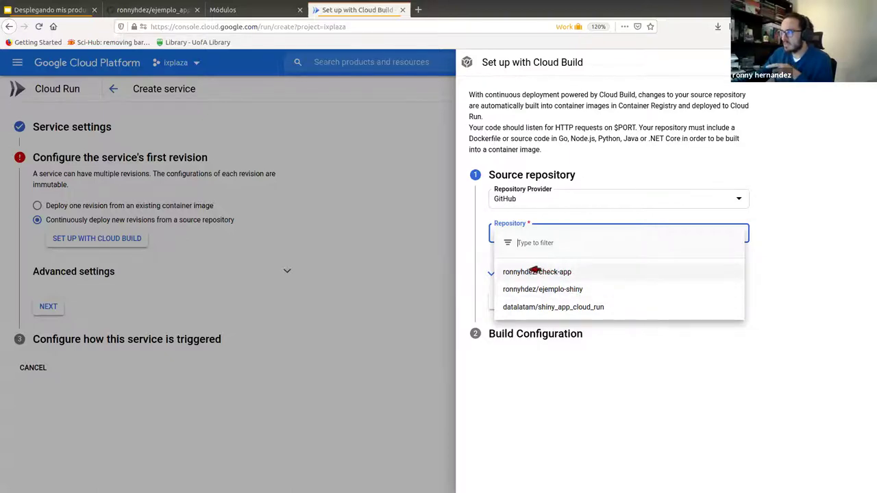
{"action": "left_click", "coordinate": [499, 375]}
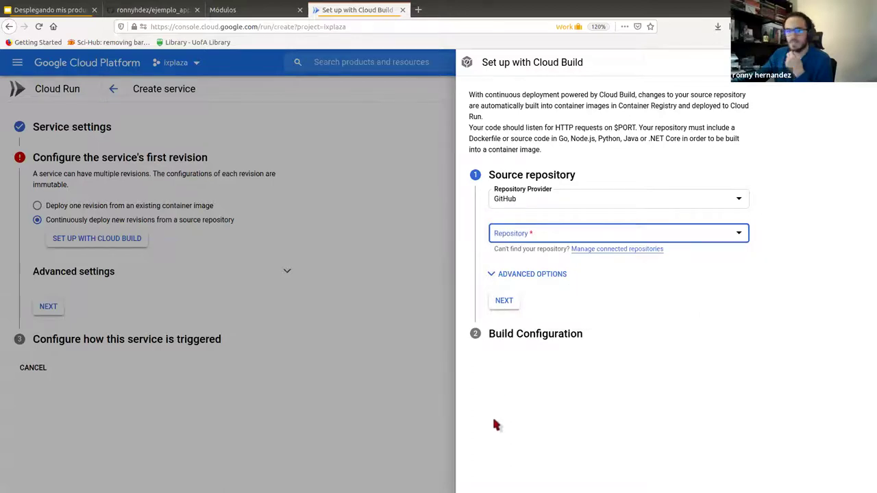
{"action": "left_click", "coordinate": [548, 323]}
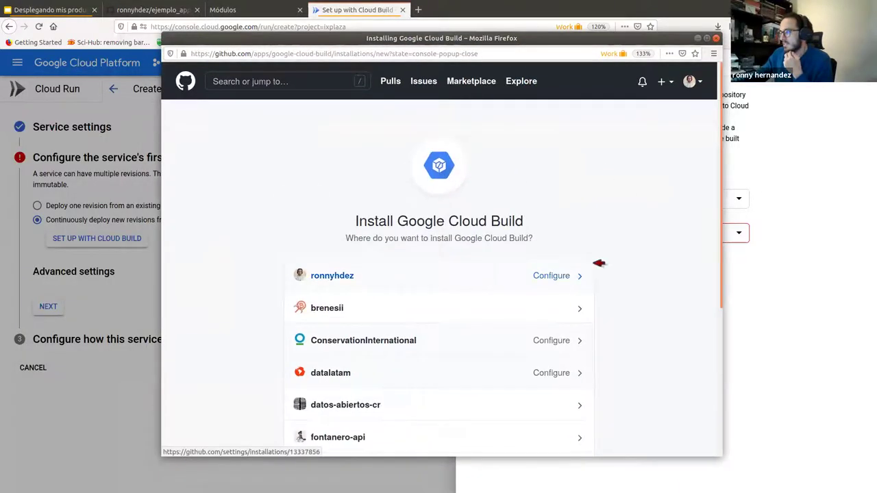
Open the Google Cloud Build app's repository access settings, using Only select repositories
{"action": "left_click", "coordinate": [594, 264]}
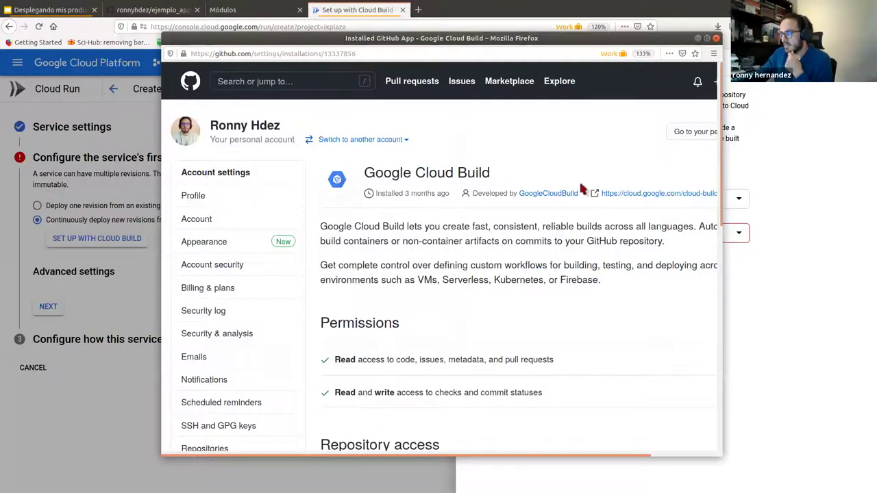
{"action": "scroll", "coordinate": [581, 188], "scroll_direction": "down", "scroll_amount": 5}
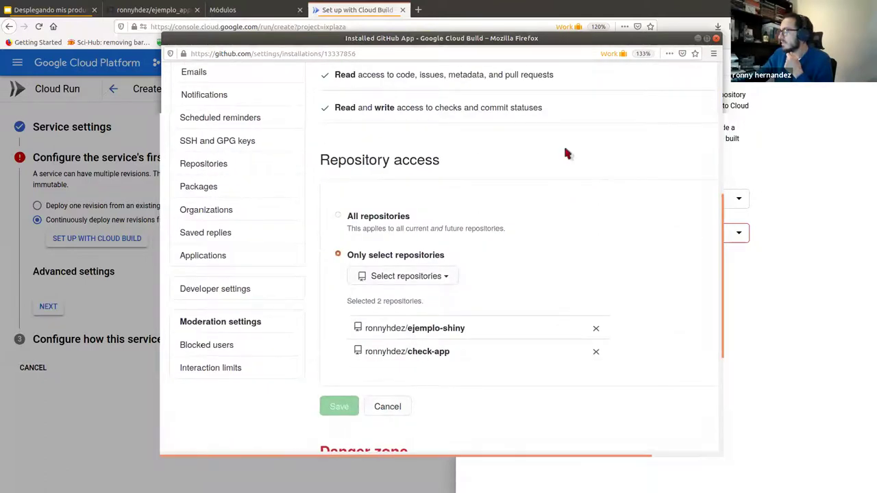
{"action": "key", "text": "super+Up"}
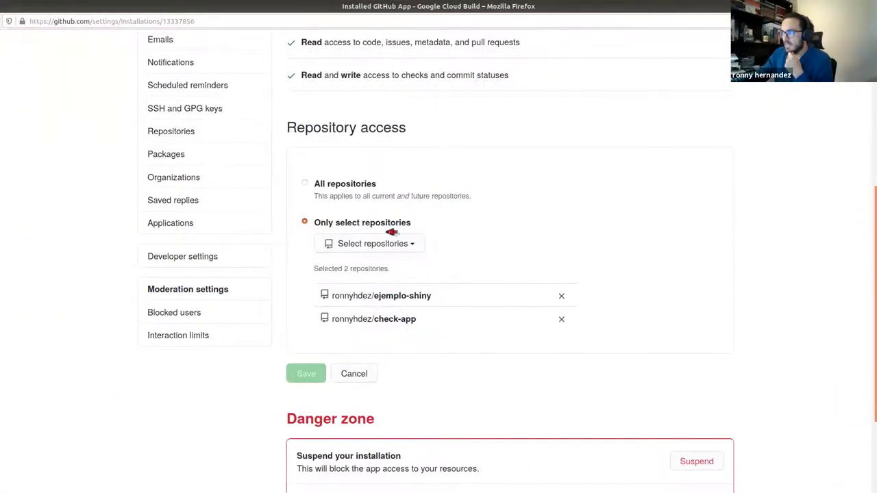
{"action": "left_click_drag", "start_coordinate": [405, 127], "coordinate": [295, 127]}
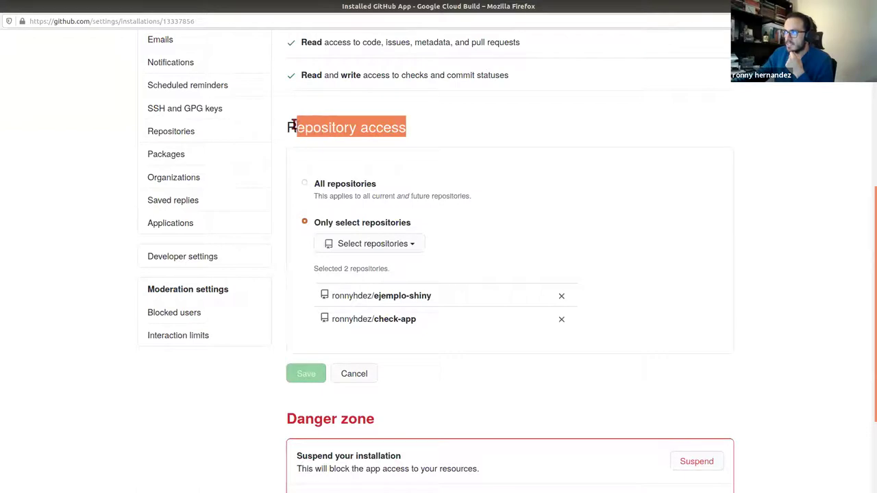
{"action": "left_click_drag", "start_coordinate": [415, 222], "coordinate": [313, 223]}
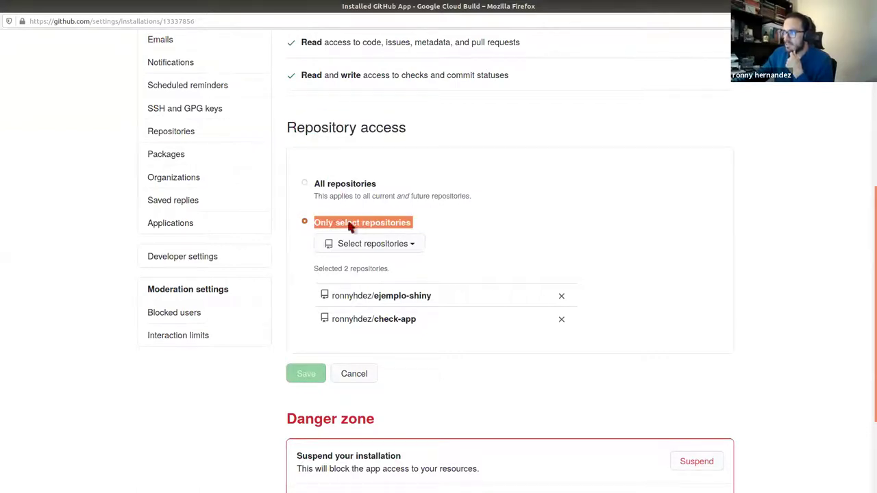
{"action": "left_click", "coordinate": [412, 245]}
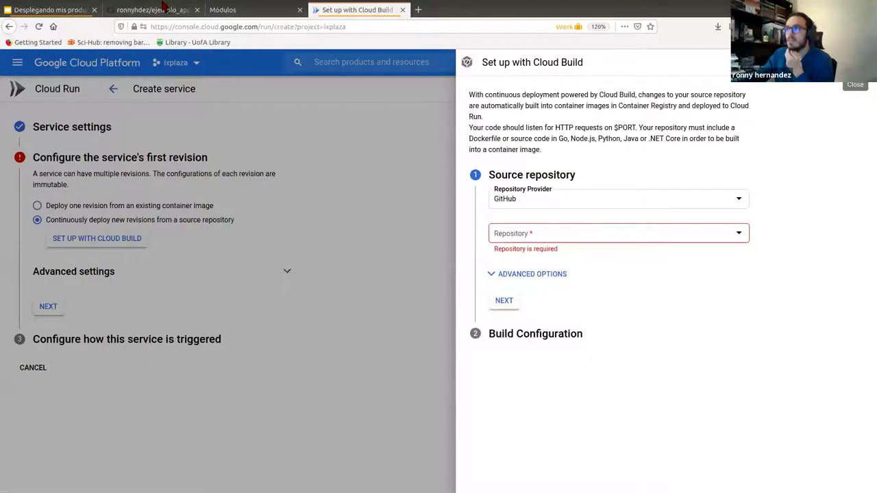
Grant Google Cloud Build access to ejemplo_app_webinario, save, and recheck Cloud Build's repository list
{"action": "left_click", "coordinate": [168, 8]}
{"action": "scroll", "coordinate": [231, 115], "scroll_direction": "up", "scroll_amount": 2}
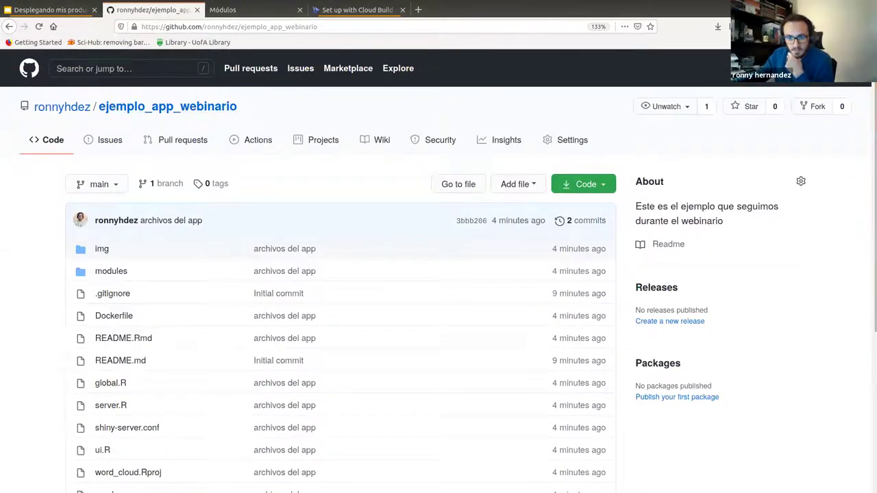
{"action": "key", "text": "alt+Tab"}
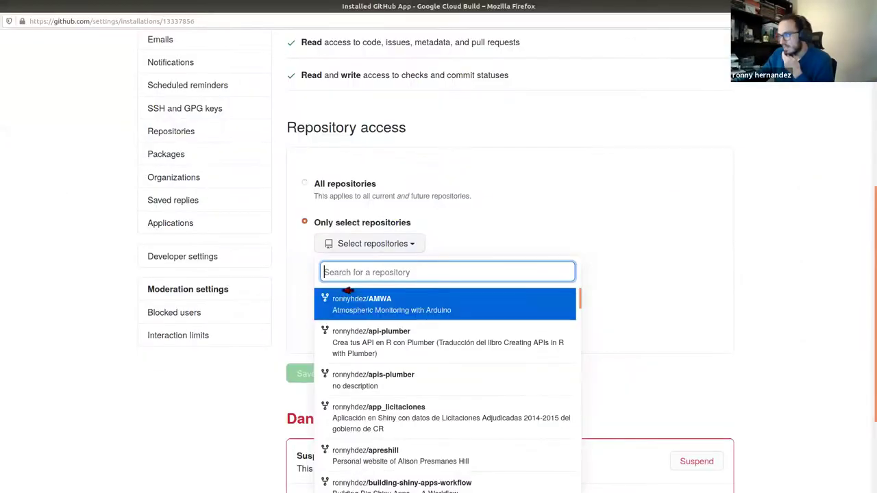
{"action": "type", "text": "ejemplo"}
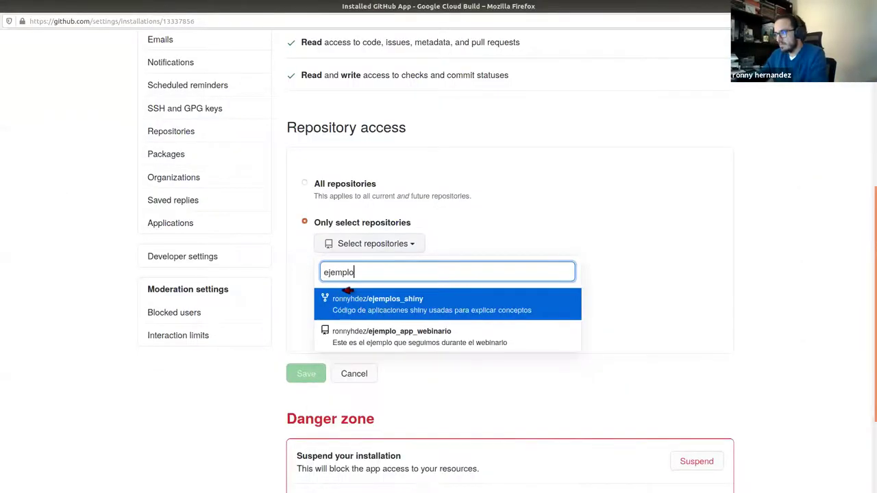
{"action": "left_click", "coordinate": [378, 334]}
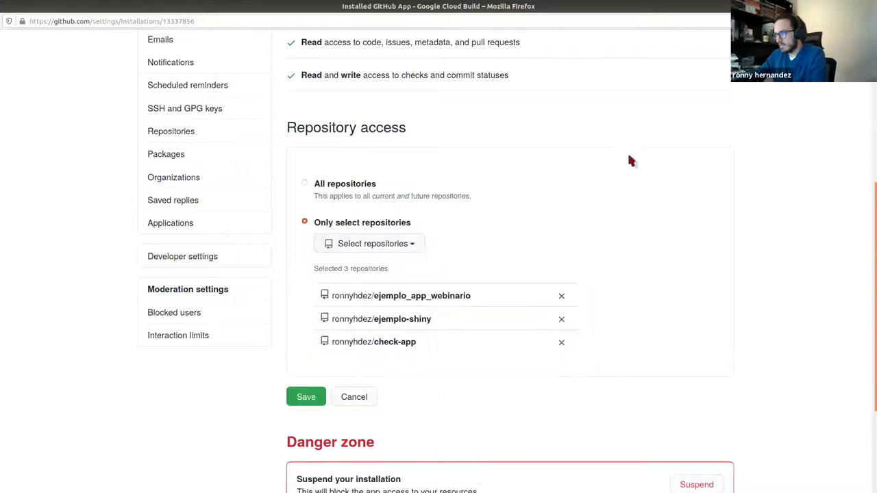
{"action": "left_click", "coordinate": [312, 397]}
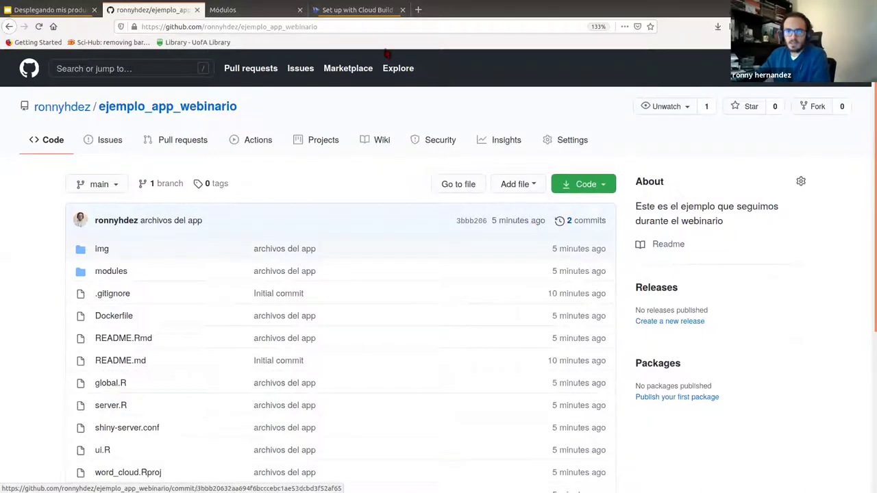
{"action": "left_click", "coordinate": [354, 10]}
{"action": "left_click", "coordinate": [606, 232]}
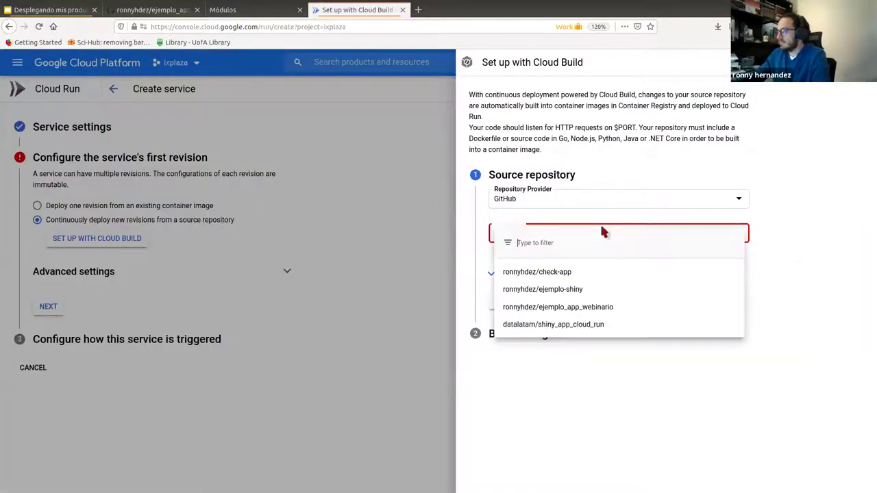
Set ejemplo_app_webinario as source repository, acknowledge the GitHub content transfer, and continue
{"action": "left_click", "coordinate": [583, 307]}
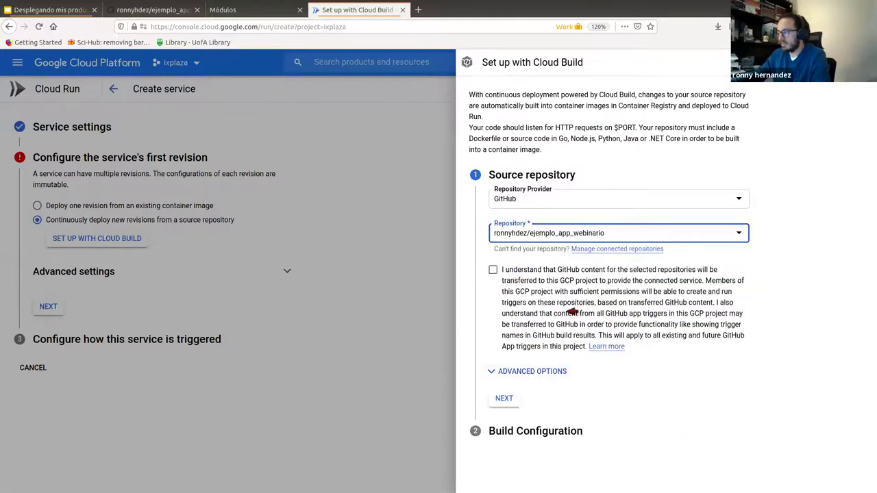
{"action": "left_click", "coordinate": [505, 273]}
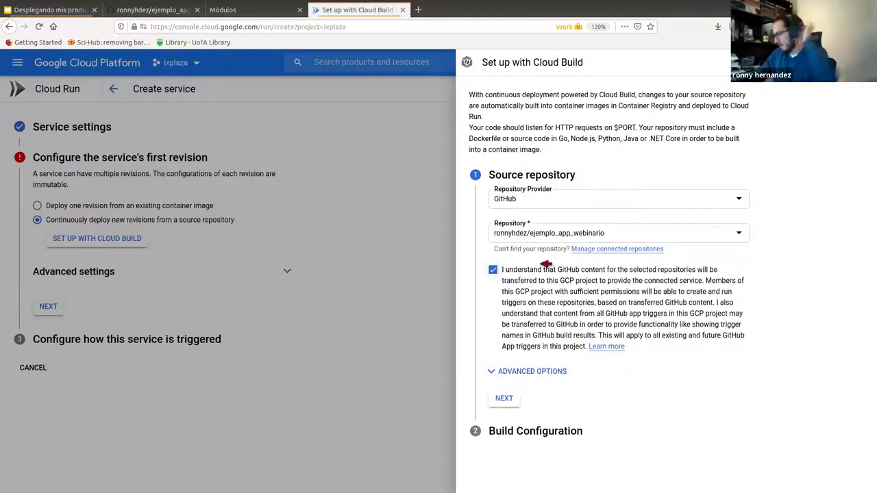
{"action": "left_click", "coordinate": [518, 399]}
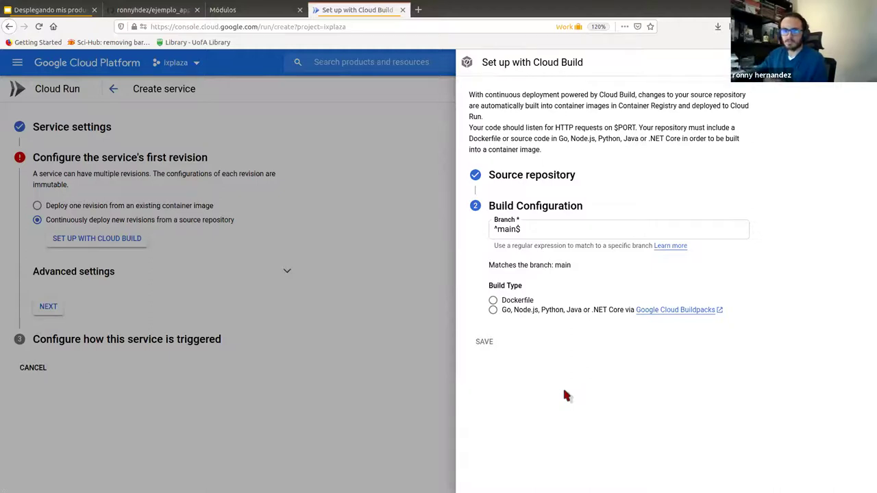
Keep the branch pattern ^main$ after confirming the repository's main branch on GitHub
{"action": "triple_click", "coordinate": [517, 233]}
{"action": "left_click", "coordinate": [525, 375]}
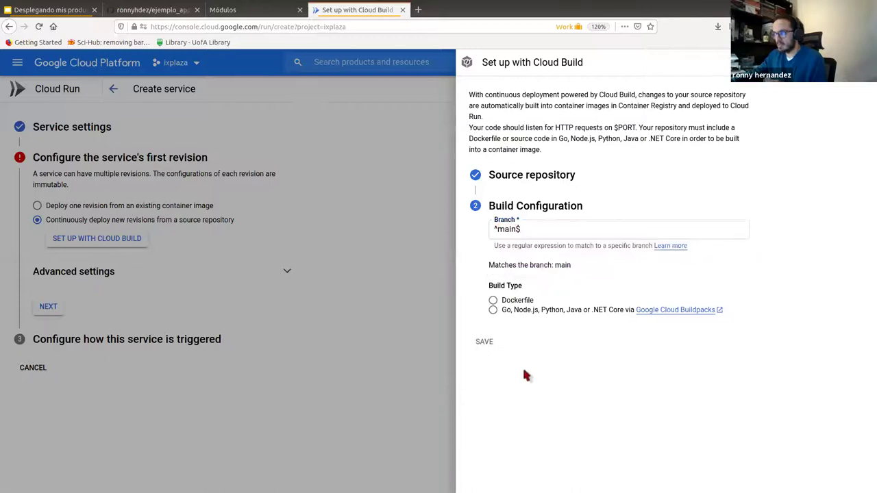
{"action": "left_click_drag", "start_coordinate": [521, 233], "coordinate": [498, 229]}
{"action": "double_click", "coordinate": [508, 229]}
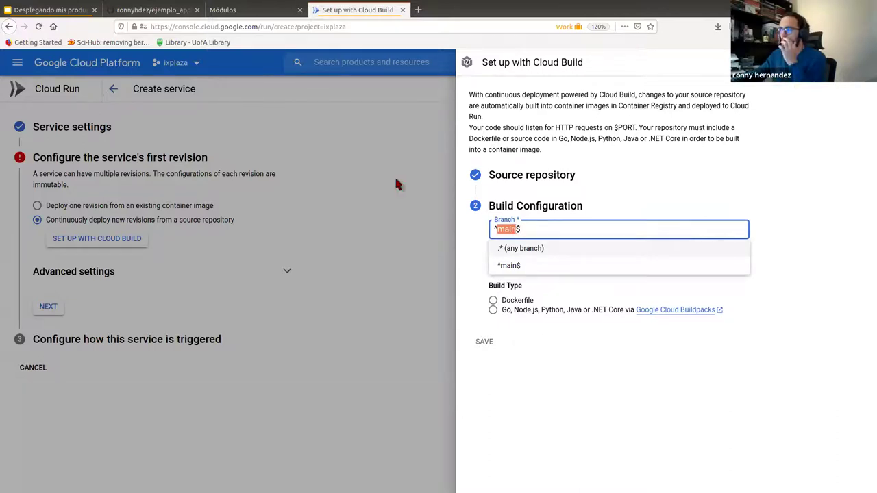
{"action": "left_click", "coordinate": [178, 10]}
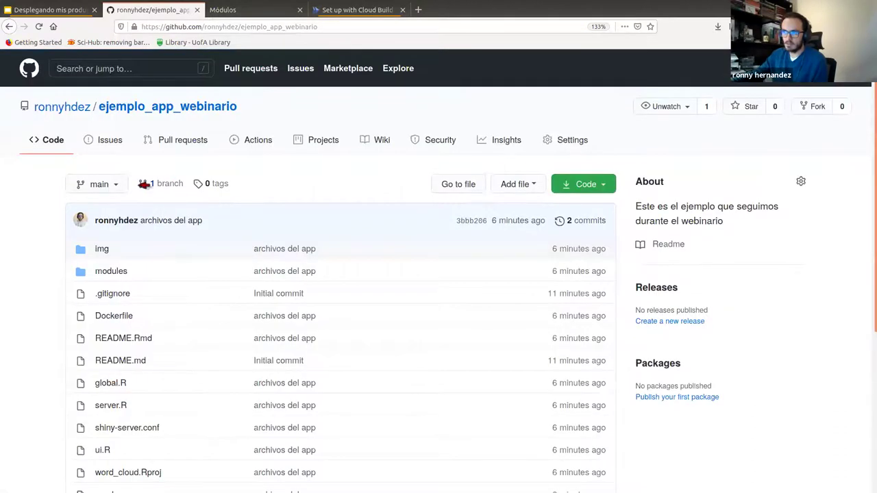
{"action": "left_click", "coordinate": [118, 184]}
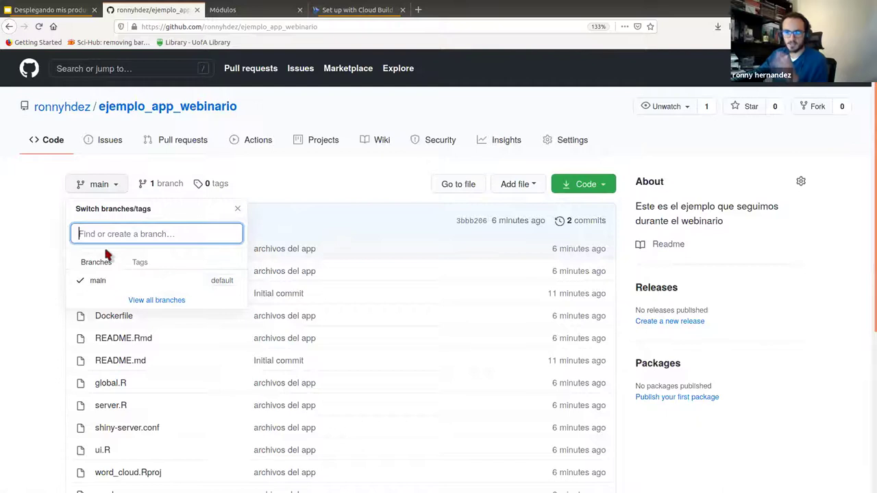
{"action": "left_click", "coordinate": [353, 10]}
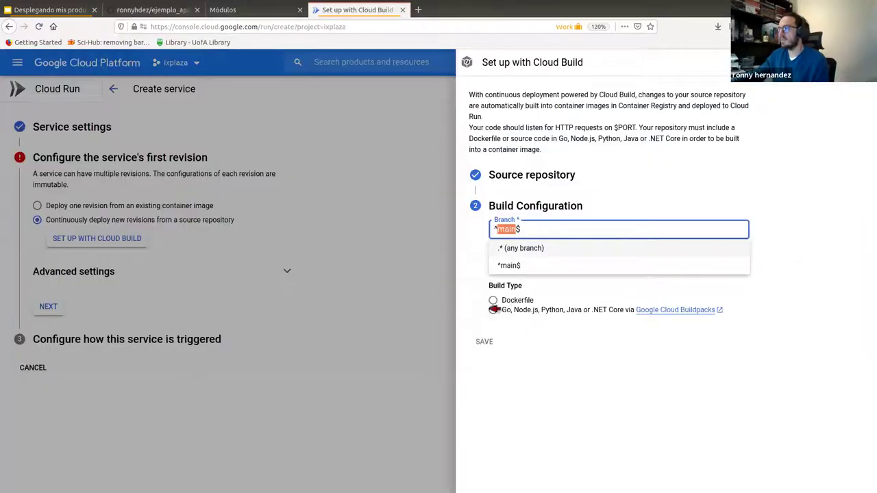
{"action": "left_click", "coordinate": [508, 265]}
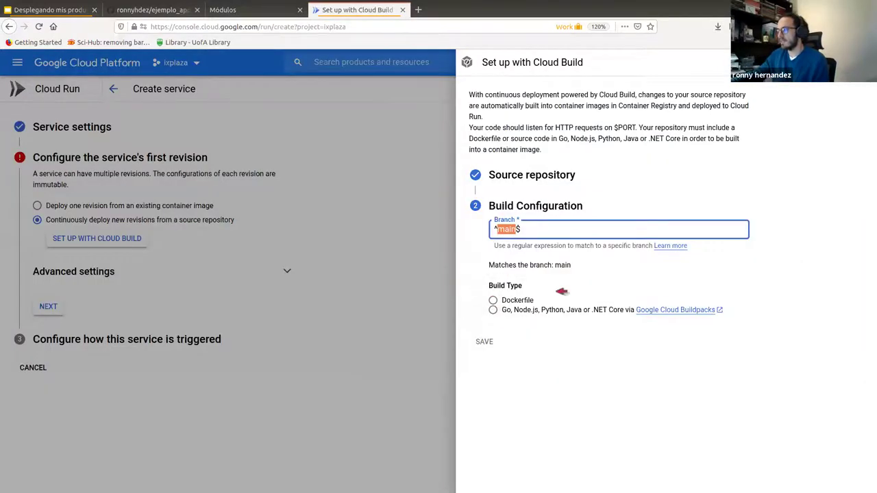
Choose a Dockerfile build type with source /Dockerfile and save the build configuration
{"action": "double_click", "coordinate": [515, 285]}
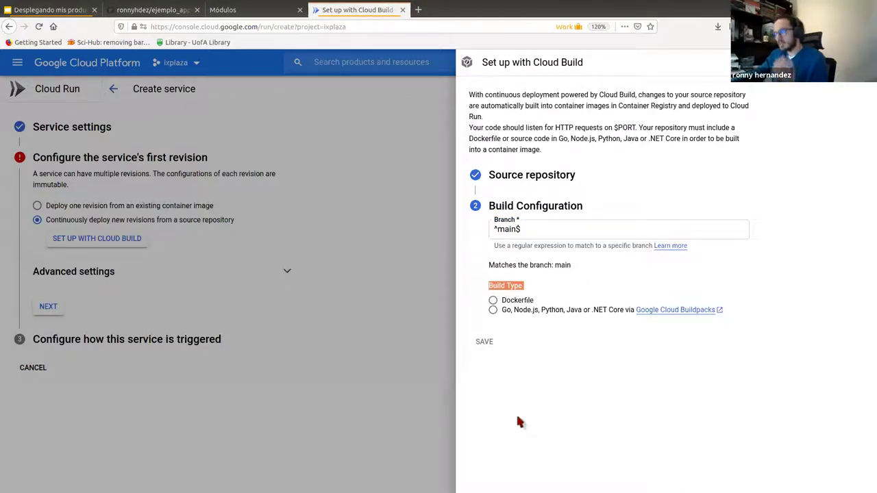
{"action": "left_click", "coordinate": [502, 302]}
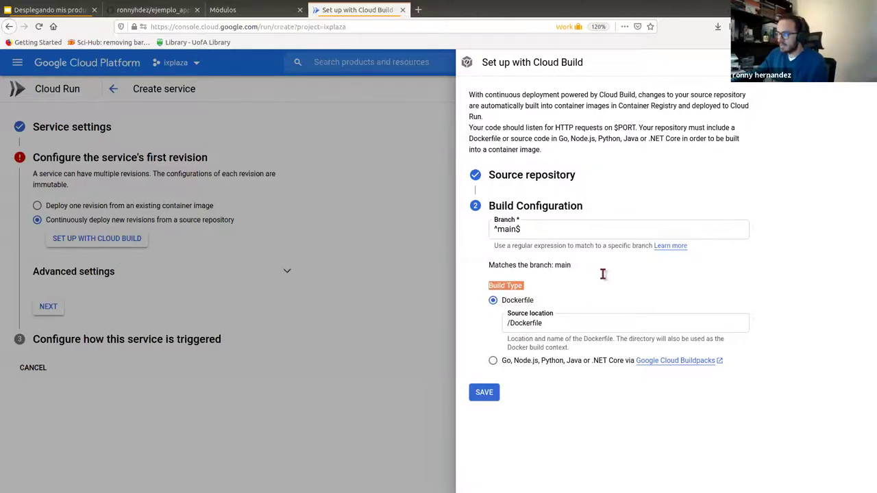
{"action": "left_click", "coordinate": [500, 228]}
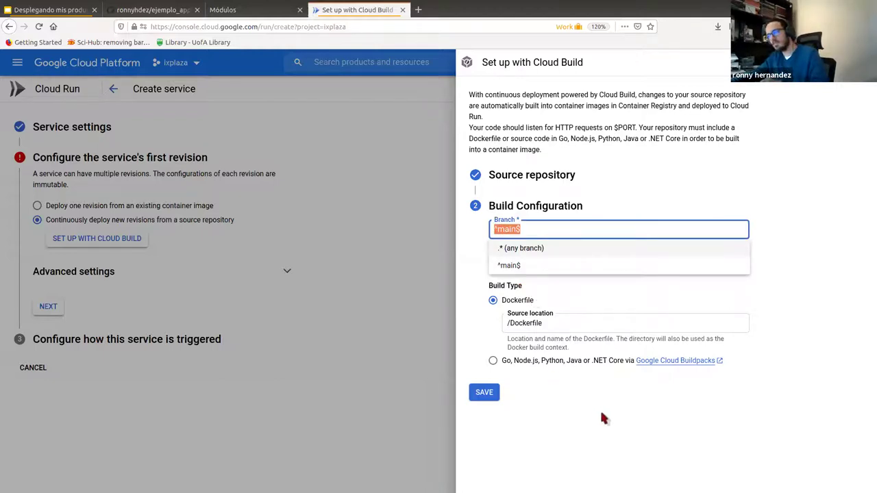
{"action": "left_click", "coordinate": [504, 323]}
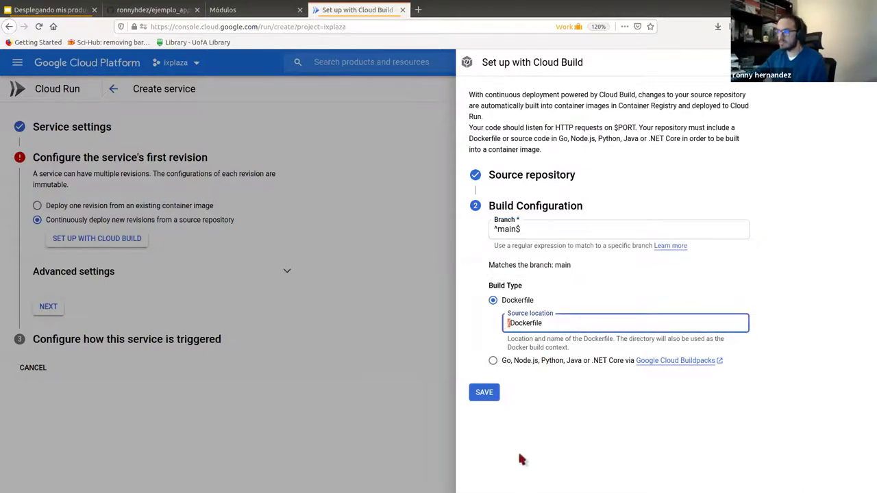
{"action": "left_click", "coordinate": [491, 393]}
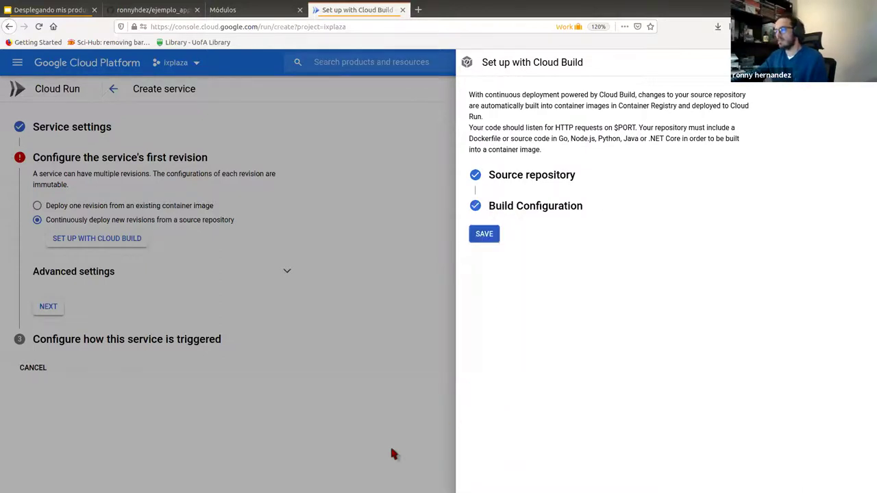
Finish Cloud Build setup, allow unauthenticated invocations, and create the app-durante-webinario service
{"action": "left_click", "coordinate": [473, 236]}
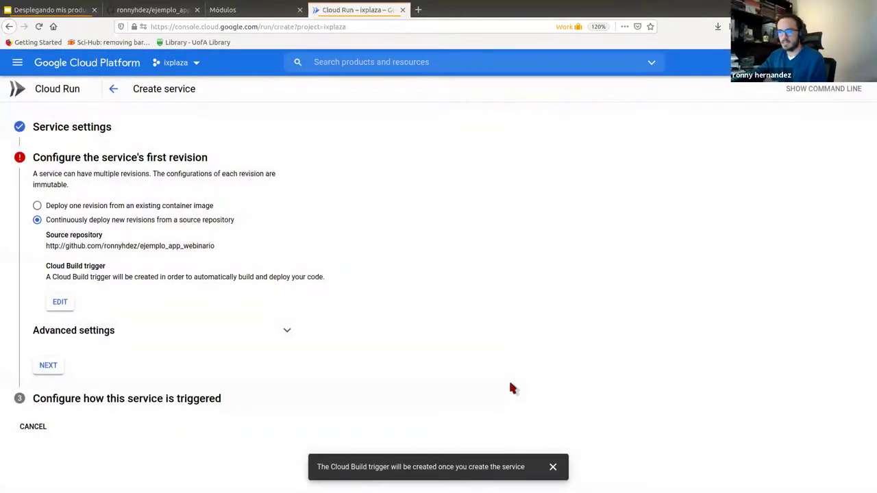
{"action": "left_click", "coordinate": [51, 365]}
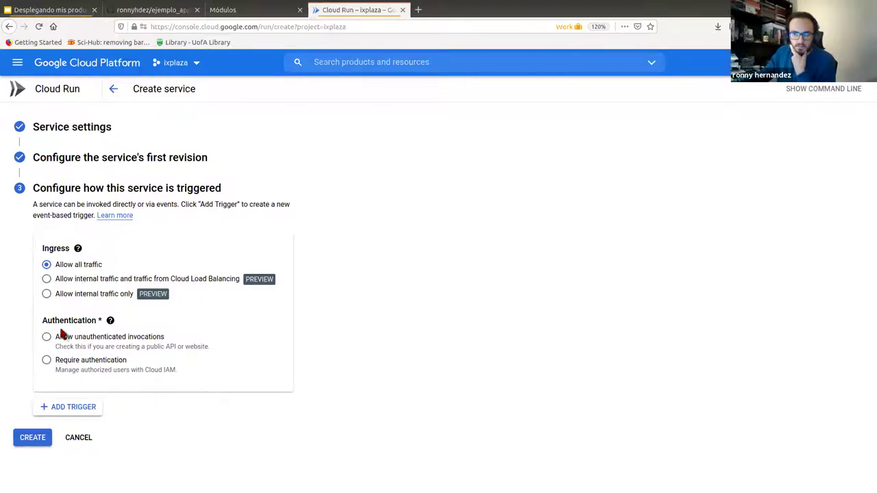
{"action": "left_click", "coordinate": [48, 336]}
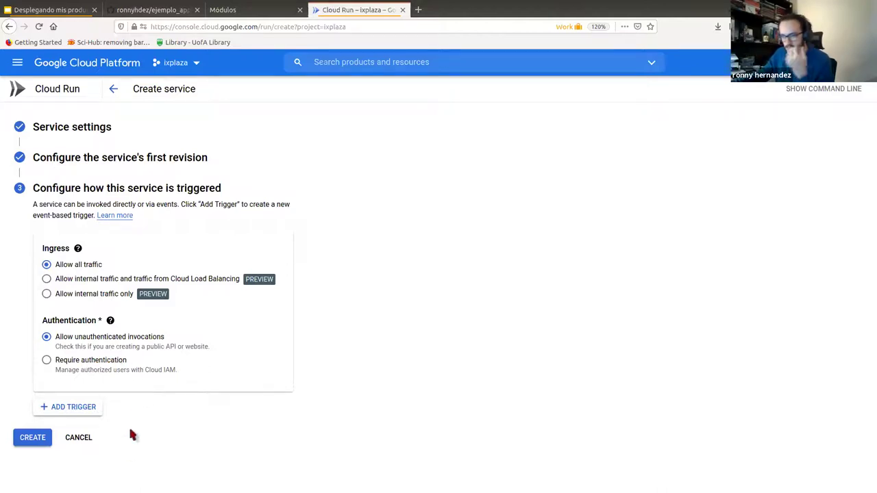
{"action": "left_click", "coordinate": [33, 438]}
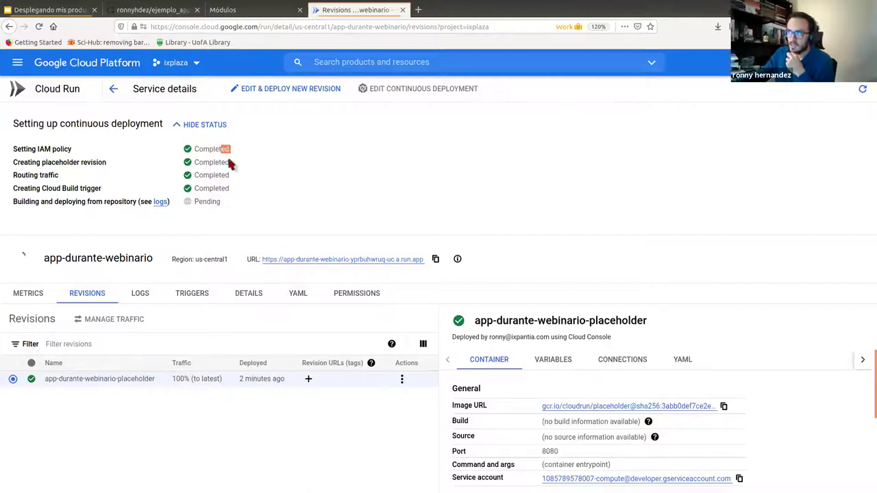
Highlight the completed setup steps and the pending build step, then open that build's logs
{"action": "left_click_drag", "start_coordinate": [218, 163], "coordinate": [229, 163]}
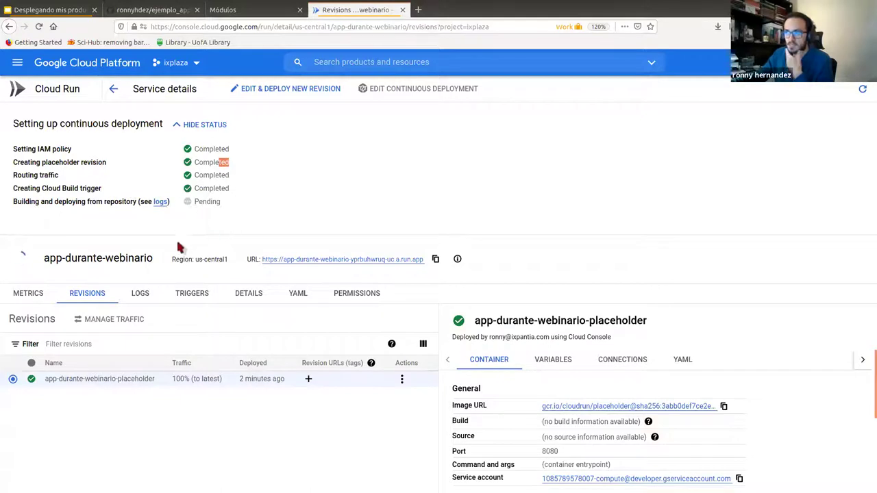
{"action": "left_click_drag", "start_coordinate": [235, 190], "coordinate": [176, 152]}
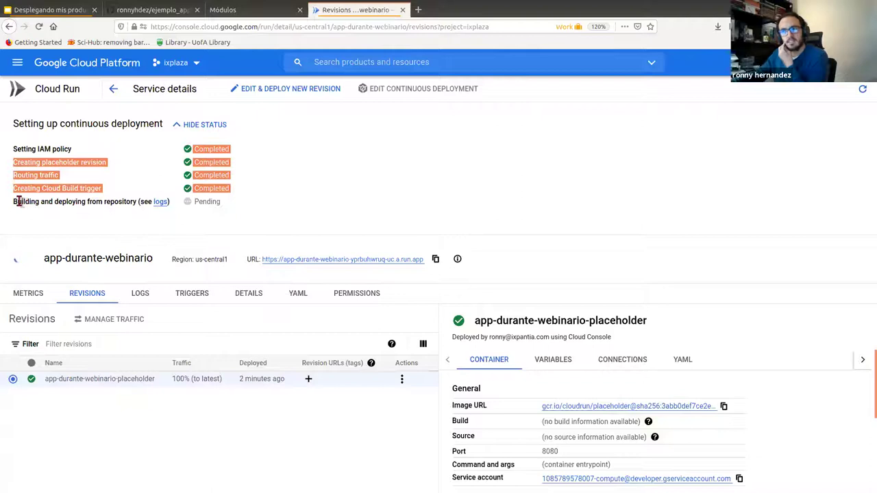
{"action": "left_click_drag", "start_coordinate": [10, 203], "coordinate": [118, 203]}
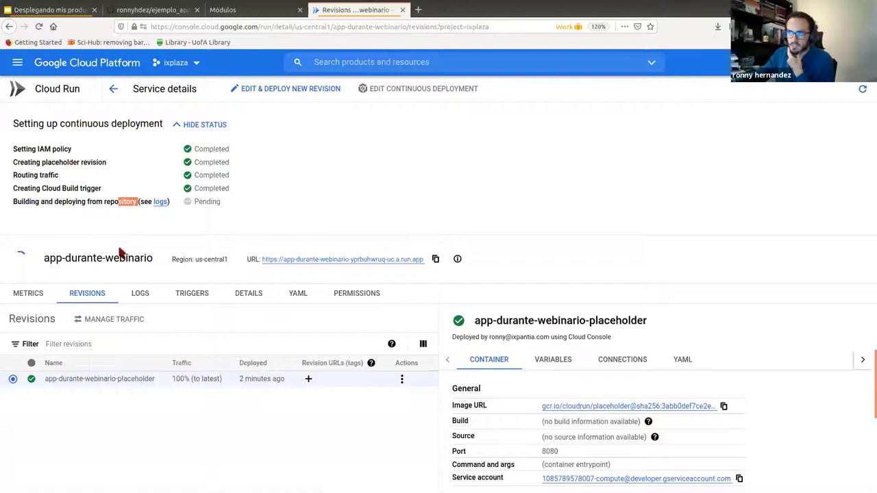
{"action": "left_click", "coordinate": [163, 202]}
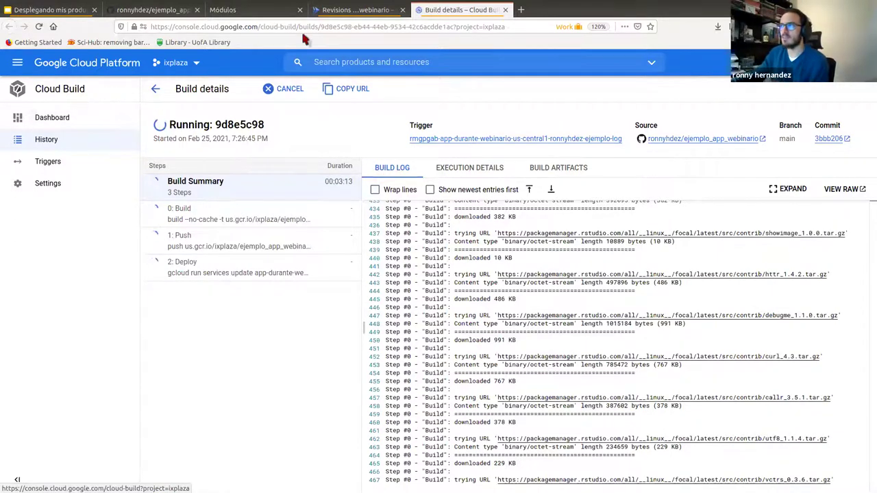
Glance at the service details, follow build 9d8e5c98's running log, then switch to RStudio
{"action": "key", "text": "ctrl+Page_Up"}
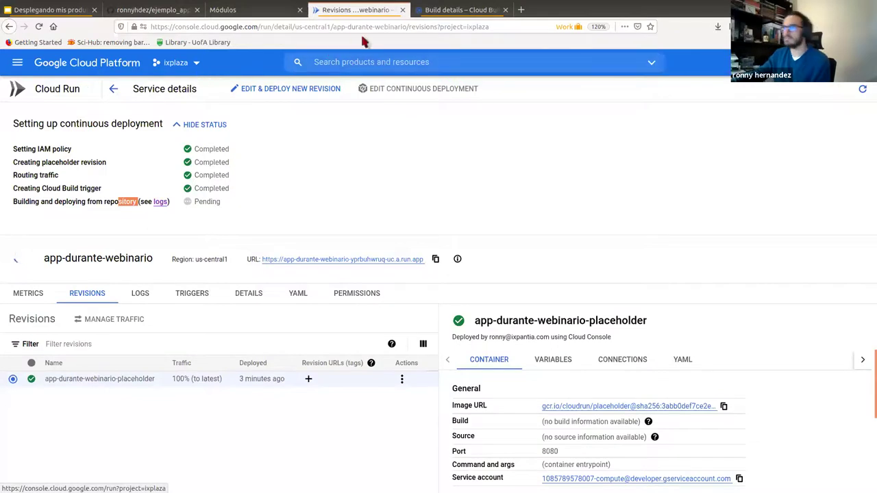
{"action": "left_click", "coordinate": [455, 10]}
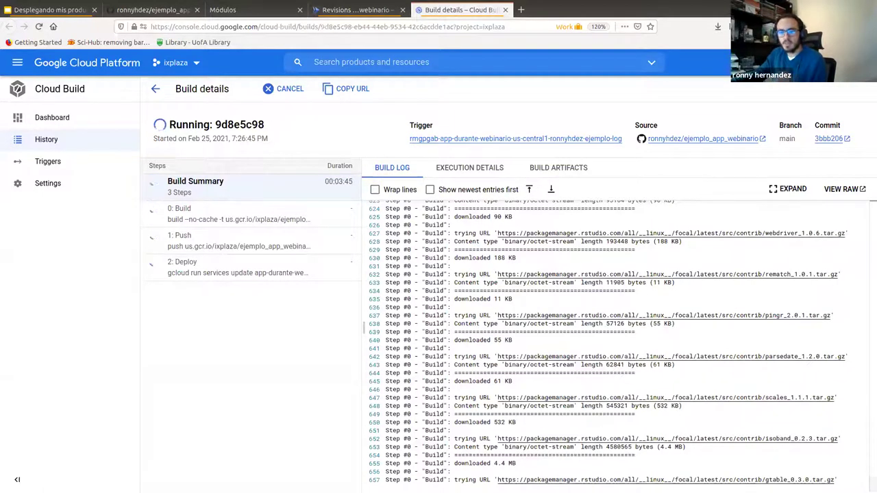
{"action": "key", "text": "alt+Tab"}
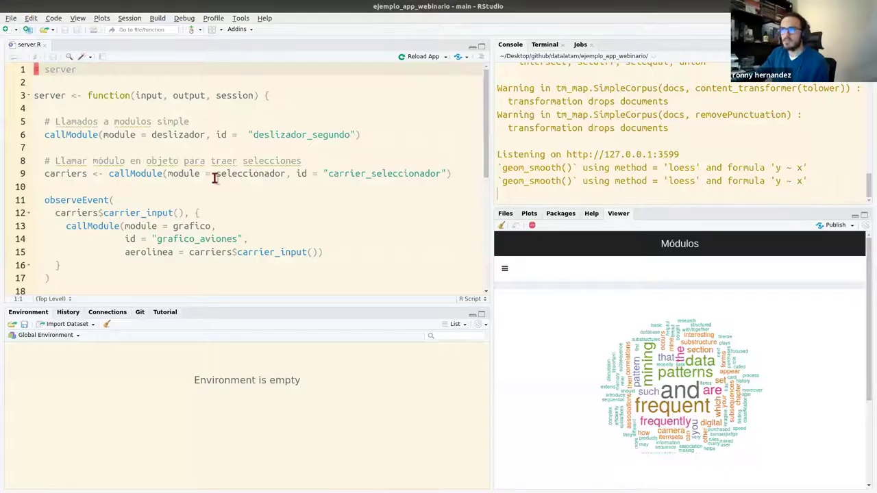
Stop the local Shiny app, collapse the Environment pane and open the project's Dockerfile
{"action": "left_click", "coordinate": [506, 213]}
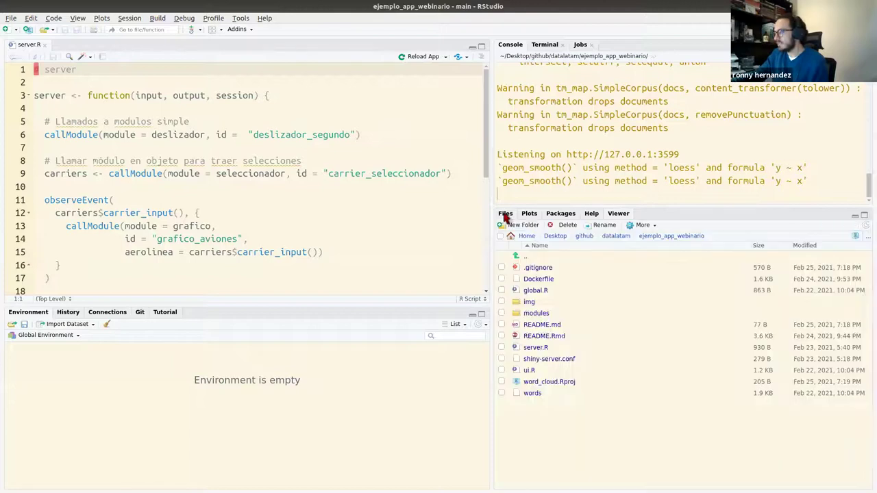
{"action": "left_click", "coordinate": [619, 213]}
{"action": "left_click", "coordinate": [531, 226]}
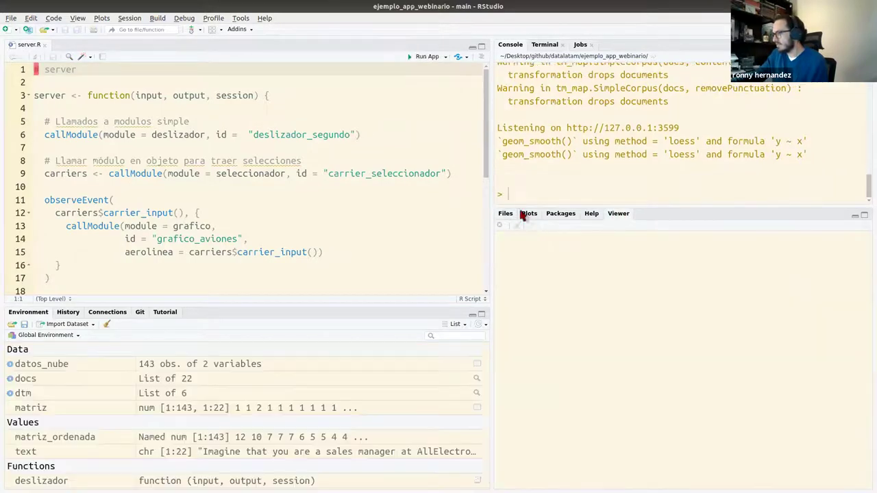
{"action": "left_click", "coordinate": [505, 213]}
{"action": "left_click", "coordinate": [472, 315]}
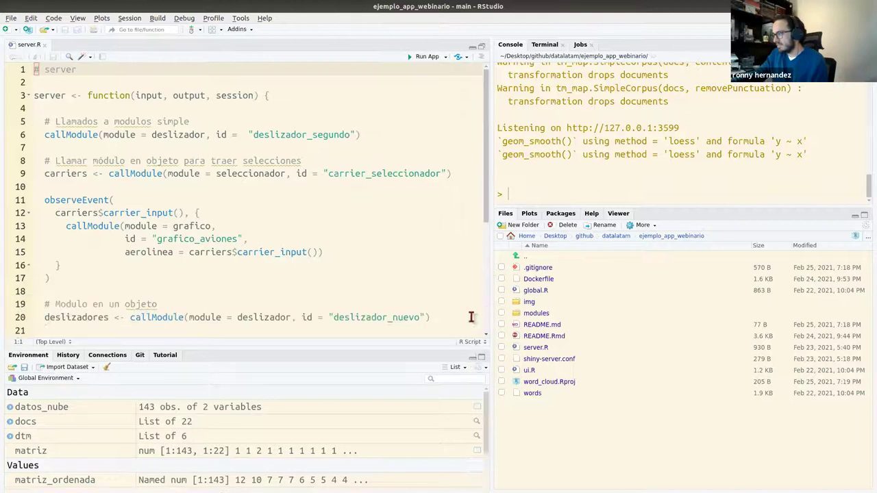
{"action": "left_click", "coordinate": [534, 279]}
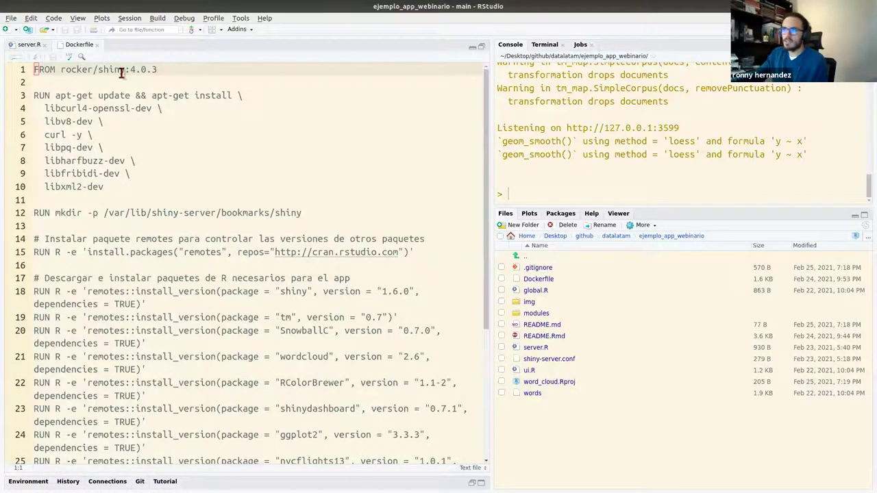
Point out the rocker/shiny base image and its 4.0.3 version tag
{"action": "left_click", "coordinate": [97, 70]}
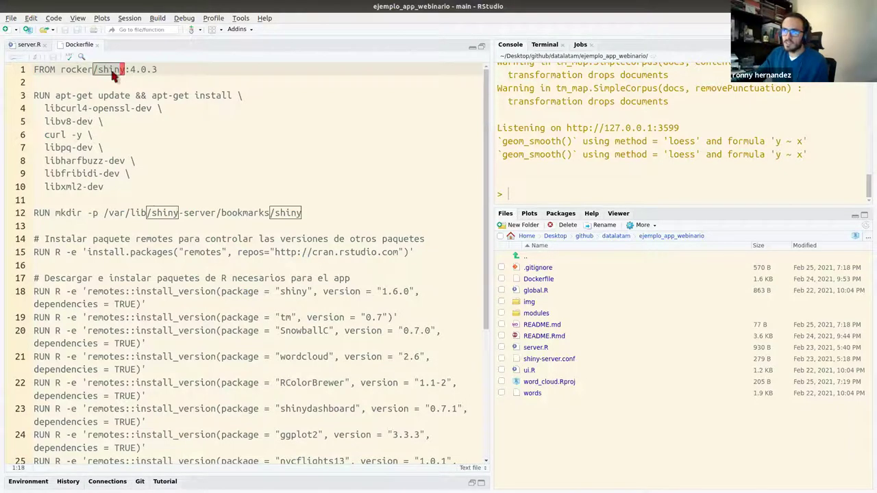
{"action": "left_click_drag", "start_coordinate": [92, 69], "coordinate": [61, 69]}
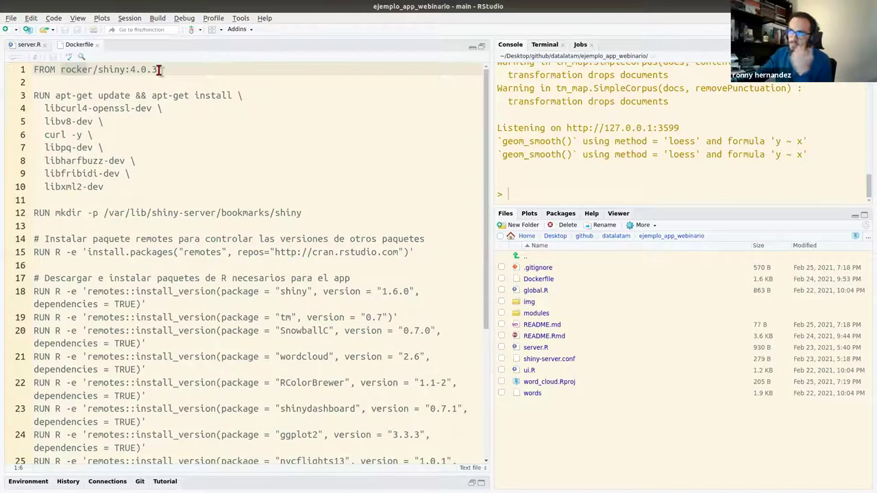
{"action": "left_click_drag", "start_coordinate": [131, 70], "coordinate": [149, 73]}
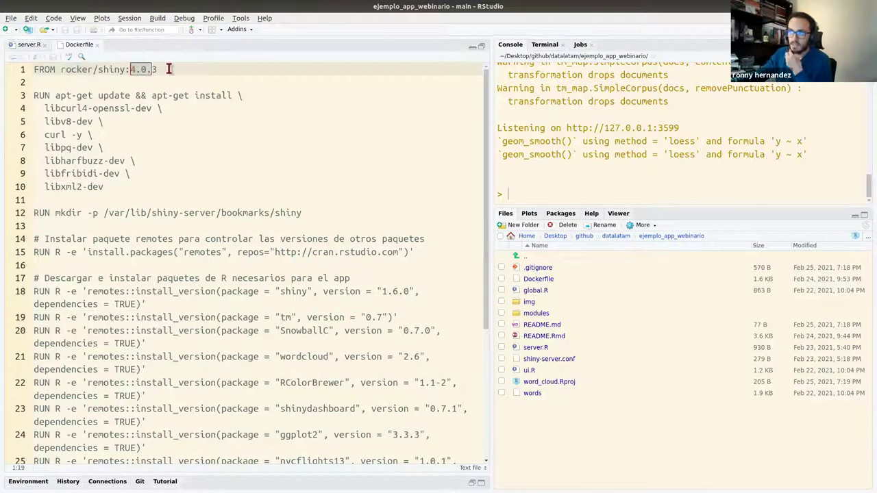
Walk through the apt-get system libraries (libv8-dev, curl, libpq-dev, libharfbuzz-dev, libfribidi-dev, libxml2-dev) and widen the editor
{"action": "left_click", "coordinate": [39, 96]}
{"action": "left_click", "coordinate": [55, 108]}
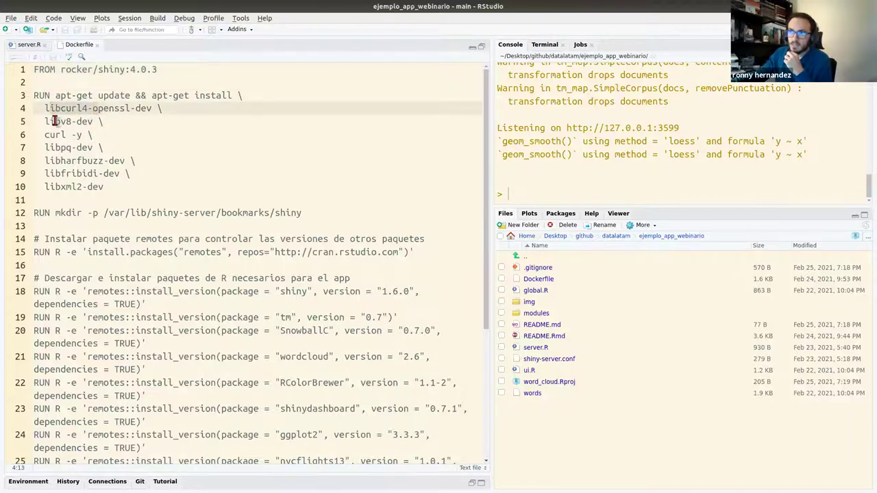
{"action": "left_click", "coordinate": [55, 122]}
{"action": "left_click", "coordinate": [60, 134]}
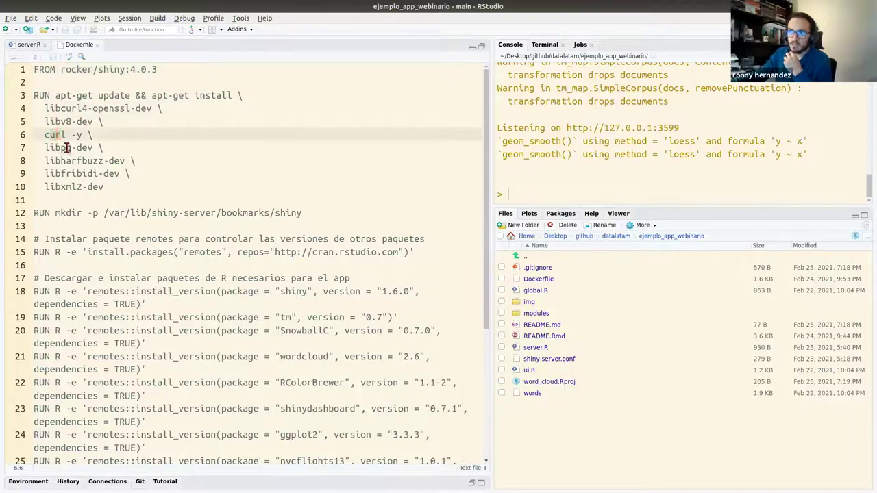
{"action": "left_click", "coordinate": [68, 148]}
{"action": "left_click", "coordinate": [56, 160]}
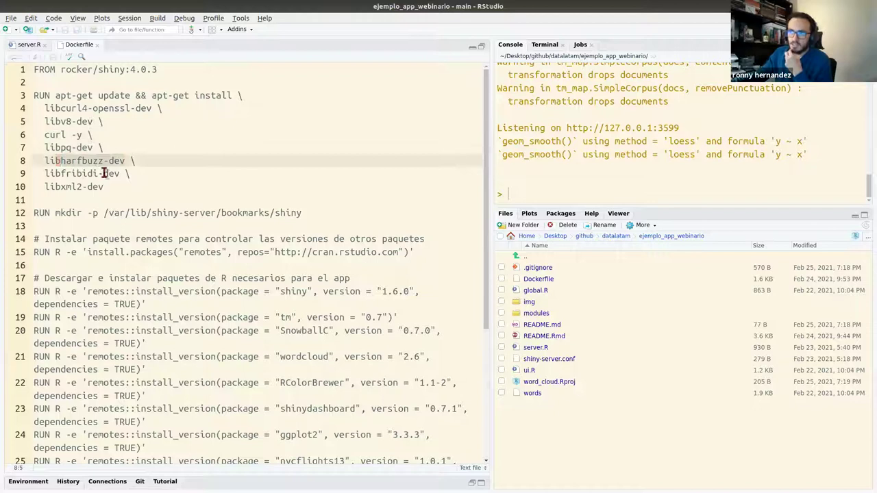
{"action": "left_click", "coordinate": [102, 173]}
{"action": "left_click", "coordinate": [83, 186]}
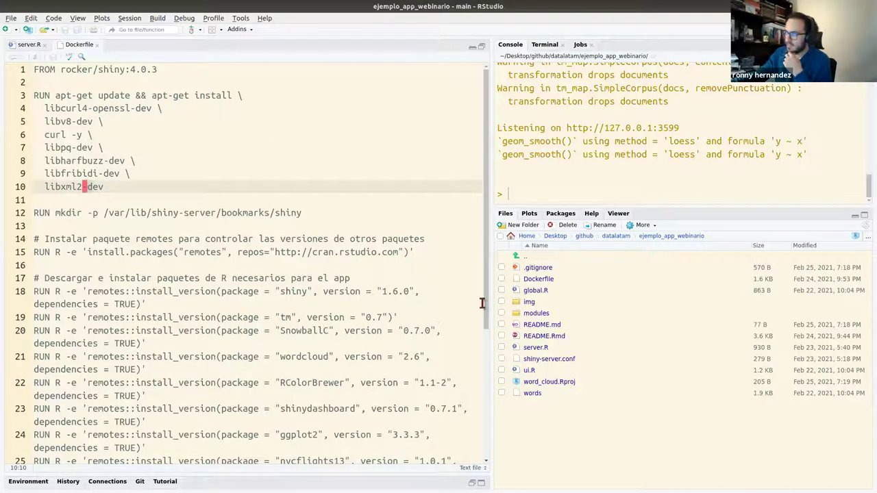
{"action": "left_click_drag", "start_coordinate": [491, 304], "coordinate": [689, 265]}
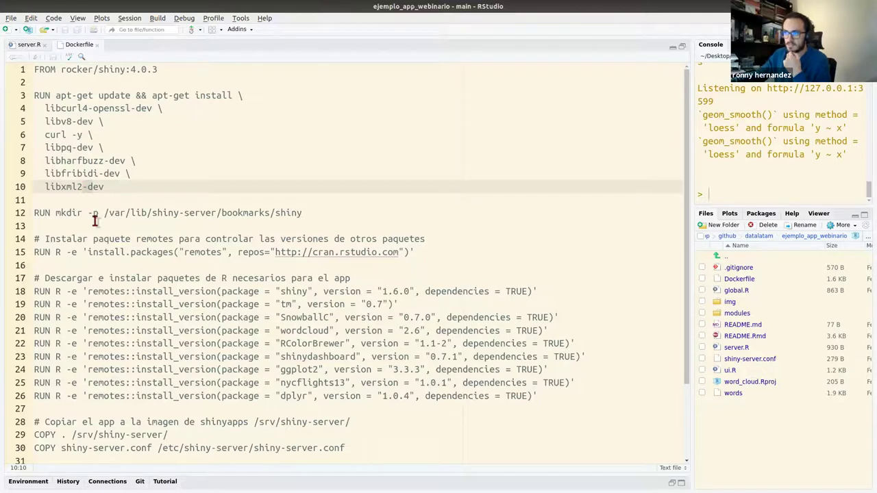
Point out the remotes install line, the pinned shiny 1.6.0 install and the tm package
{"action": "left_click", "coordinate": [39, 251]}
{"action": "left_click_drag", "start_coordinate": [105, 252], "coordinate": [134, 252]}
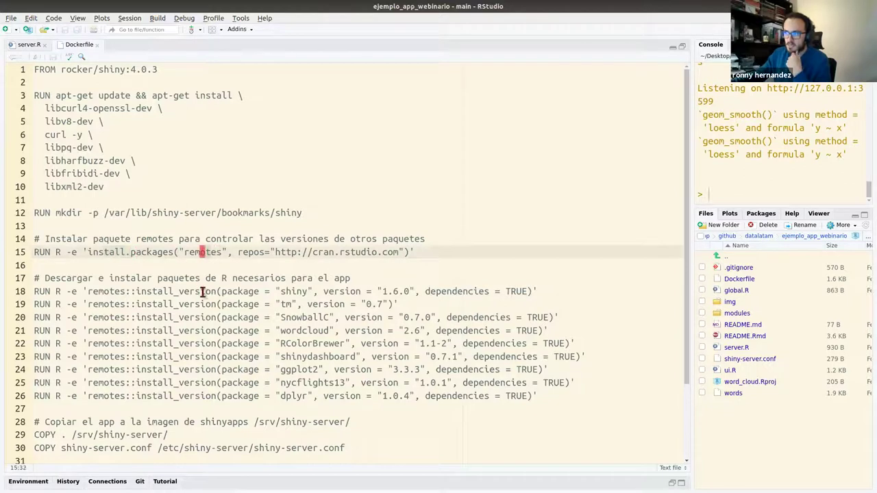
{"action": "left_click", "coordinate": [111, 292]}
{"action": "key", "text": "Right"}
{"action": "key", "text": "Right"}
{"action": "key", "text": "Right"}
{"action": "key", "text": "Right"}
{"action": "key", "text": "Right"}
{"action": "key", "text": "Right"}
{"action": "key", "text": "Right"}
{"action": "key", "text": "Right"}
{"action": "key", "text": "Right"}
{"action": "key", "text": "Right"}
{"action": "key", "text": "Right"}
{"action": "key", "text": "Right"}
{"action": "key", "text": "Right"}
{"action": "key", "text": "Right"}
{"action": "key", "text": "Right"}
{"action": "key", "text": "Right"}
{"action": "key", "text": "Right"}
{"action": "key", "text": "Right"}
{"action": "key", "text": "Right"}
{"action": "key", "text": "Right"}
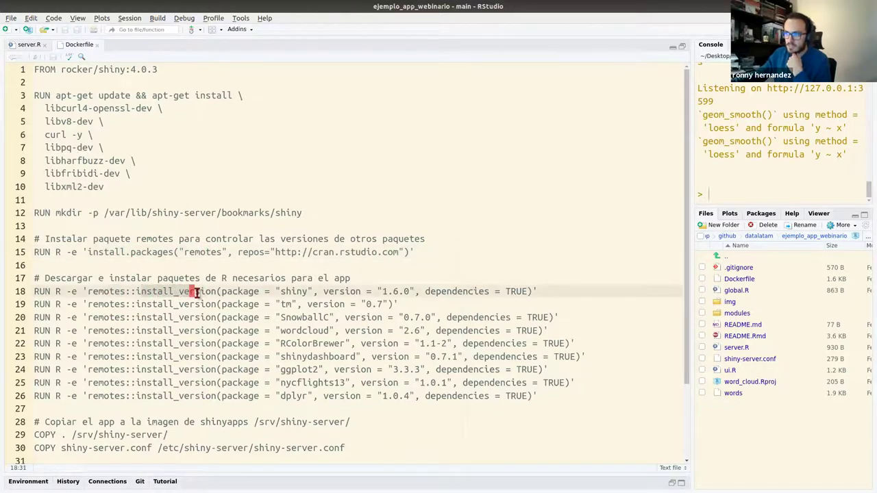
{"action": "key", "text": "Right"}
{"action": "key", "text": "Right"}
{"action": "key", "text": "Right"}
{"action": "key", "text": "Right"}
{"action": "key", "text": "Right"}
{"action": "key", "text": "Right"}
{"action": "key", "text": "Right"}
{"action": "key", "text": "Right"}
{"action": "key", "text": "Right"}
{"action": "key", "text": "Right"}
{"action": "key", "text": "Right"}
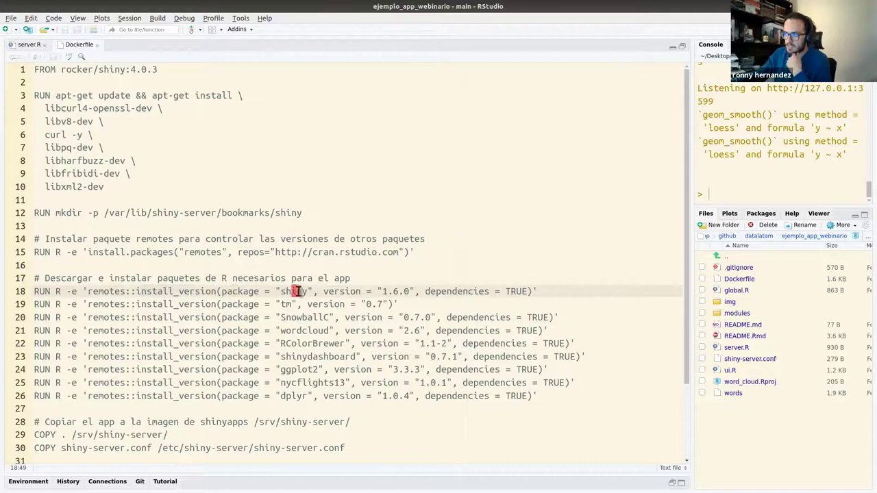
{"action": "left_click_drag", "start_coordinate": [385, 291], "coordinate": [492, 291]}
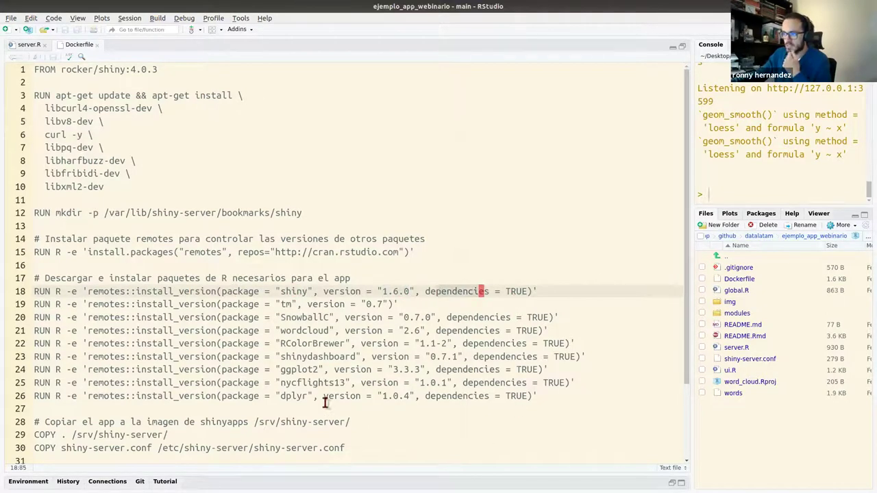
{"action": "scroll", "coordinate": [319, 384], "scroll_direction": "down", "scroll_amount": 3}
{"action": "double_click", "coordinate": [297, 210]}
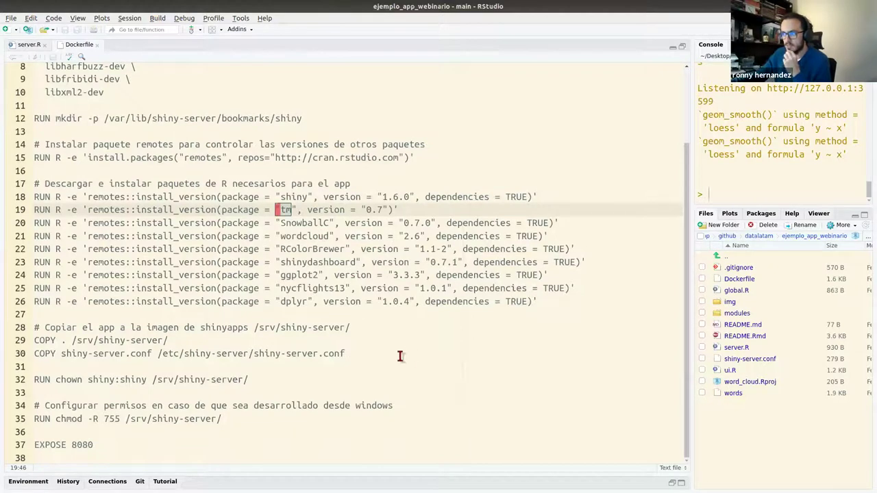
Highlight the exposed port 8080 and the COPY destination /srv/shiny-server/, widening the right panes
{"action": "left_click", "coordinate": [351, 355]}
{"action": "left_click", "coordinate": [34, 340]}
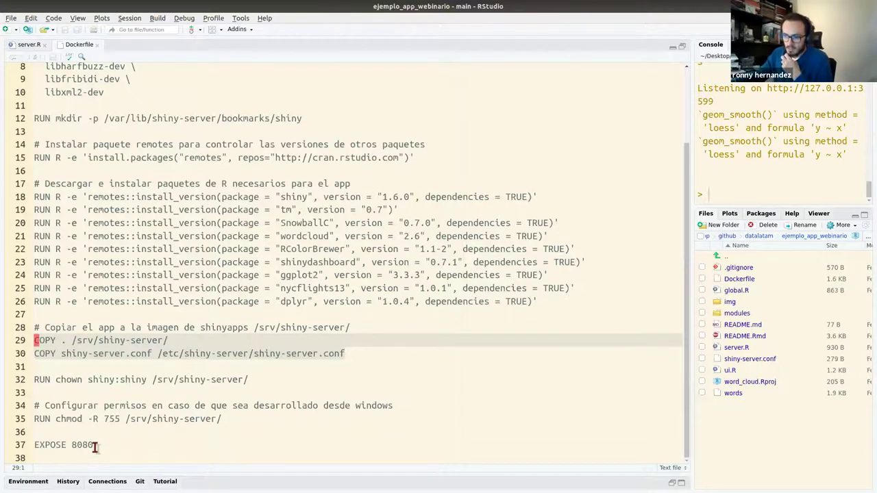
{"action": "left_click_drag", "start_coordinate": [94, 445], "coordinate": [71, 446]}
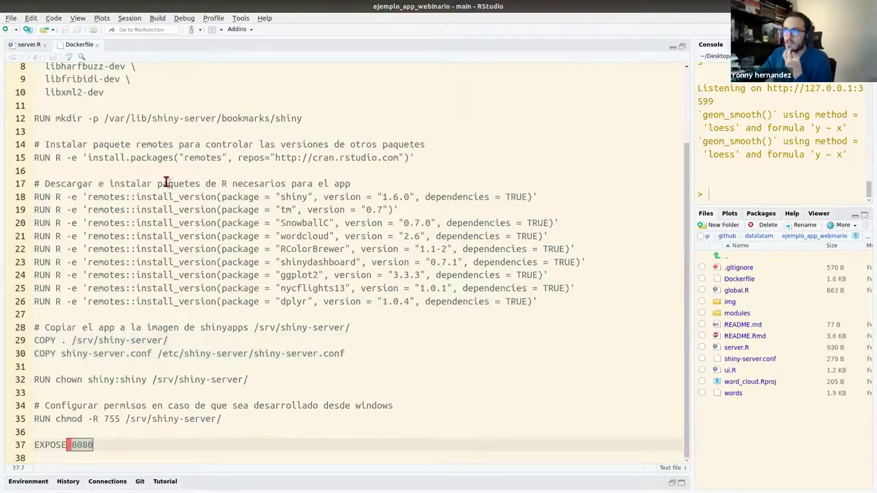
{"action": "left_click_drag", "start_coordinate": [692, 277], "coordinate": [625, 269]}
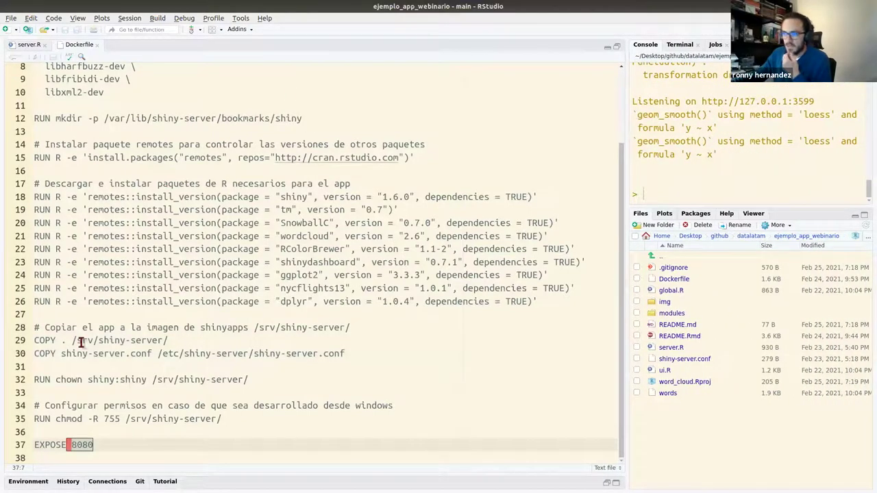
{"action": "left_click", "coordinate": [59, 340]}
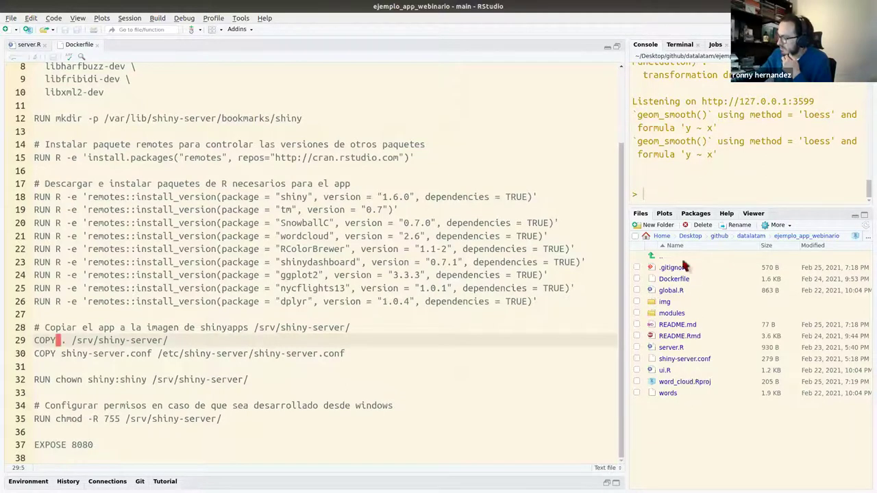
{"action": "left_click", "coordinate": [166, 341]}
{"action": "left_click_drag", "start_coordinate": [166, 341], "coordinate": [73, 341]}
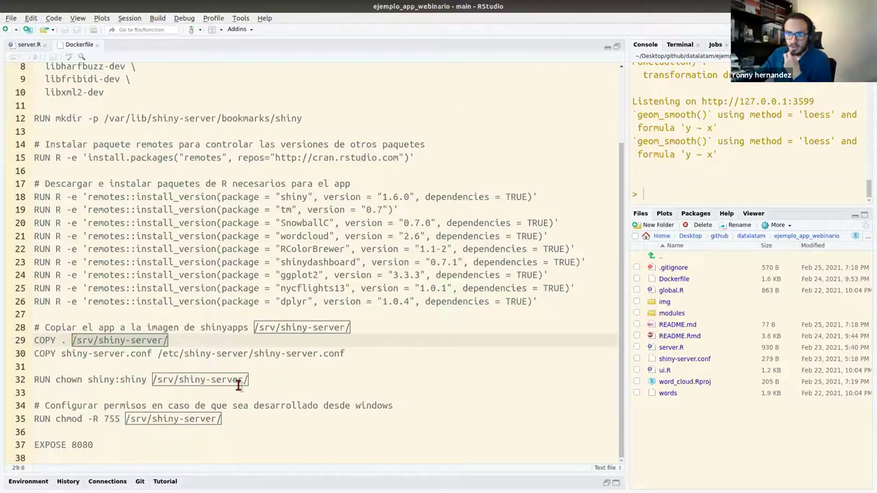
Go over the chown and chmod permission lines, then return to the browser's Cloud Build log
{"action": "left_click", "coordinate": [294, 381]}
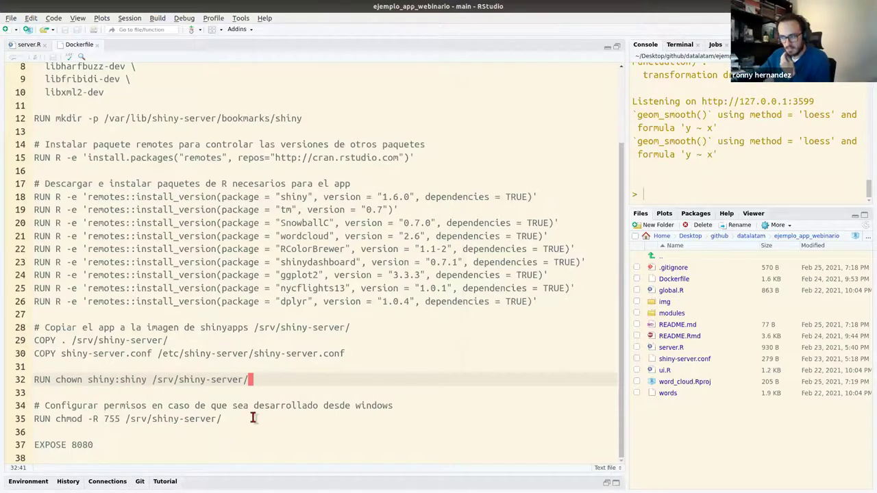
{"action": "left_click", "coordinate": [164, 419]}
{"action": "key", "text": "End"}
{"action": "key", "text": "shift+Home"}
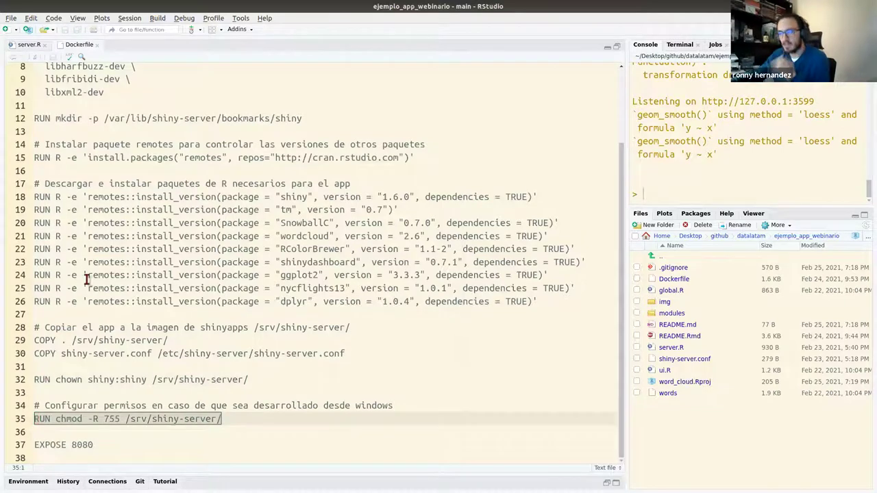
{"action": "key", "text": "alt+Tab"}
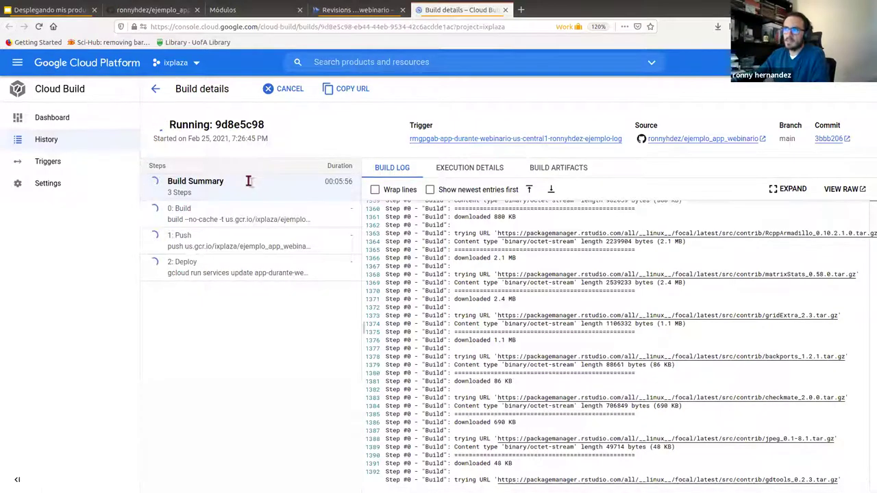
{"action": "key", "text": "alt+Tab"}
{"action": "left_click_drag", "start_coordinate": [157, 69], "coordinate": [81, 71]}
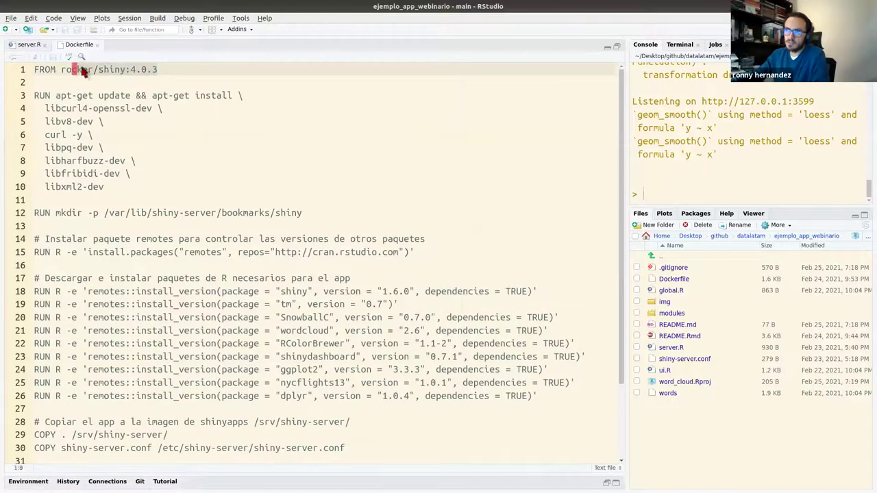
{"action": "left_click_drag", "start_coordinate": [132, 195], "coordinate": [32, 95]}
{"action": "left_click", "coordinate": [283, 220]}
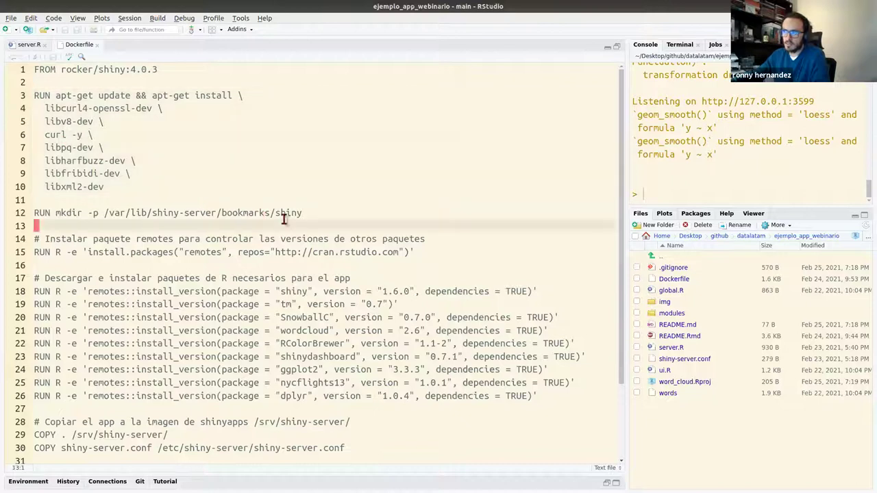
{"action": "left_click", "coordinate": [97, 213]}
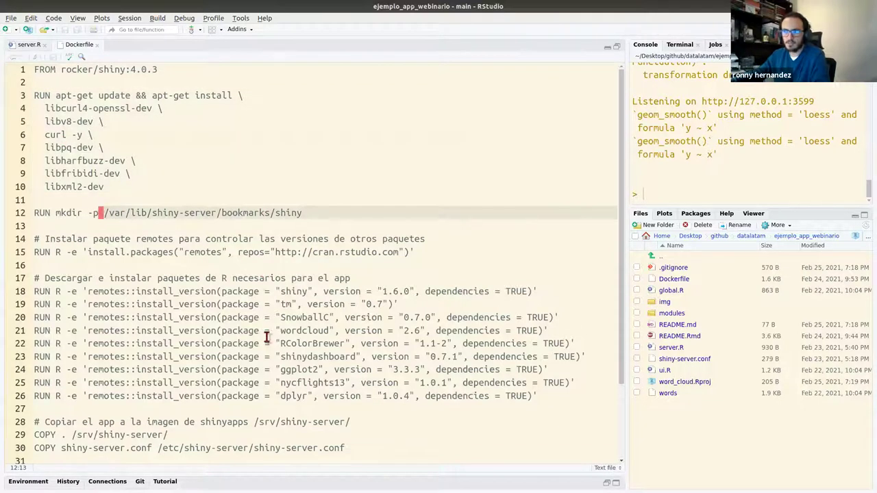
{"action": "key", "text": "alt+Tab"}
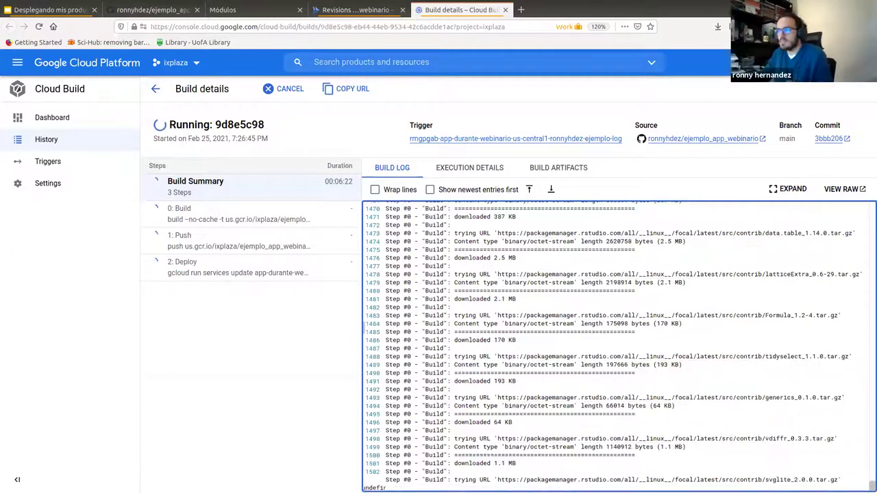
{"action": "key", "text": "alt+Tab"}
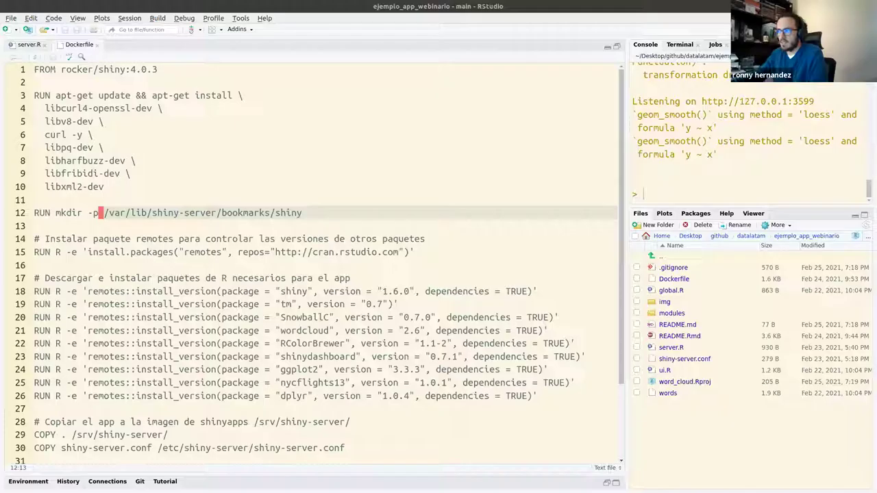
{"action": "left_click", "coordinate": [282, 292]}
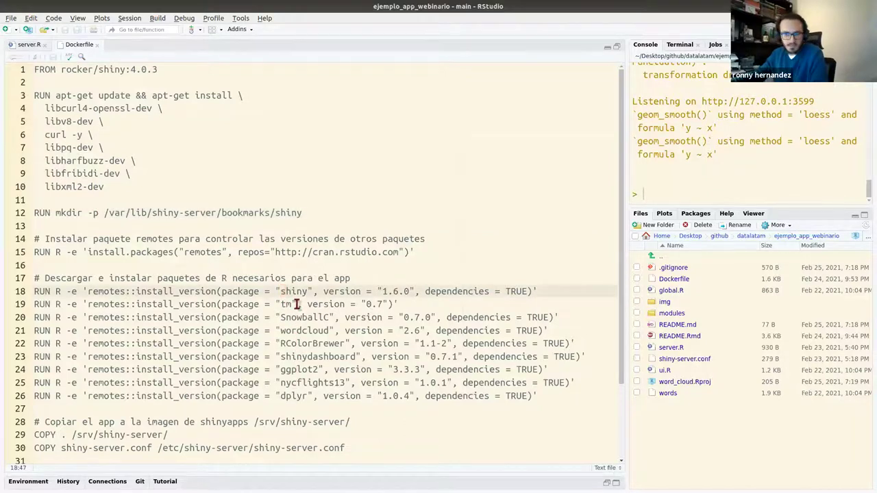
{"action": "left_click_drag", "start_coordinate": [125, 195], "coordinate": [40, 108]}
{"action": "left_click", "coordinate": [82, 69]}
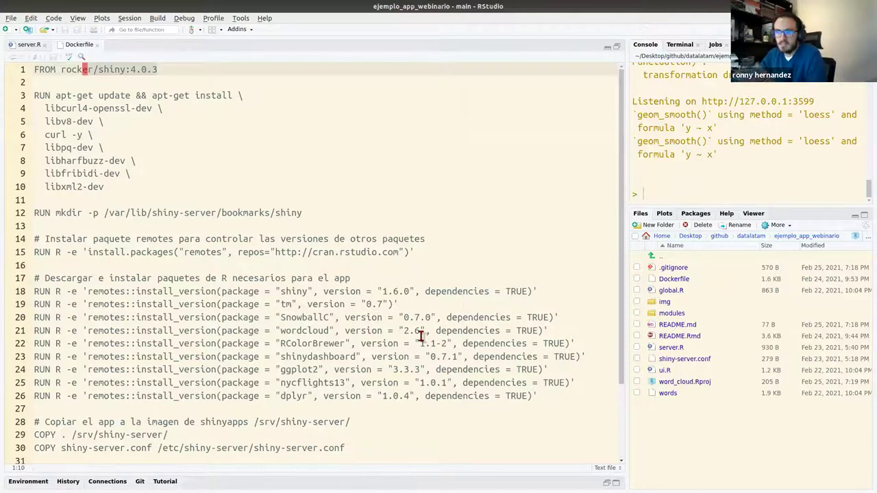
{"action": "left_click_drag", "start_coordinate": [533, 396], "coordinate": [35, 291]}
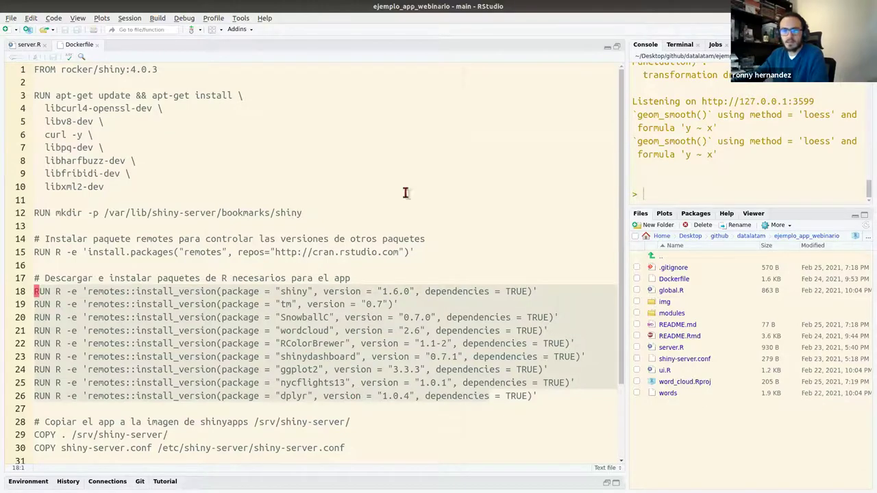
{"action": "key", "text": "alt+Tab"}
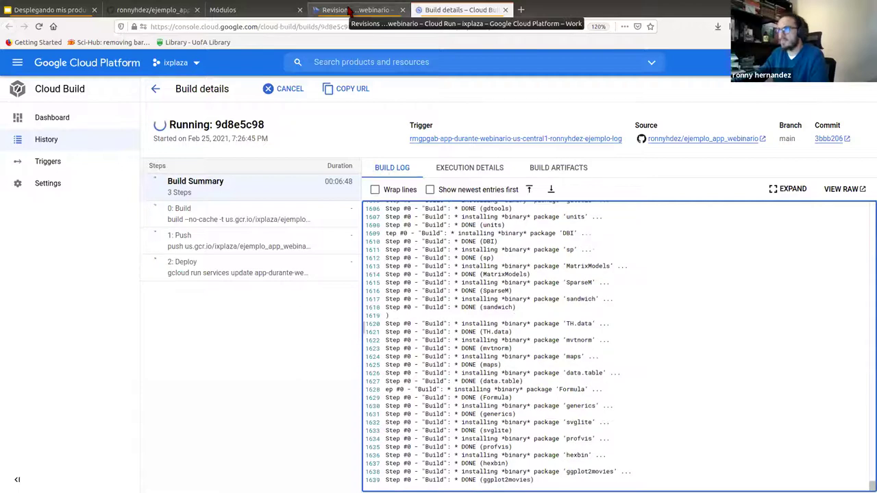
Check the Cloud Run service details, go back to the service list, then bring up GitHub
{"action": "left_click", "coordinate": [349, 11]}
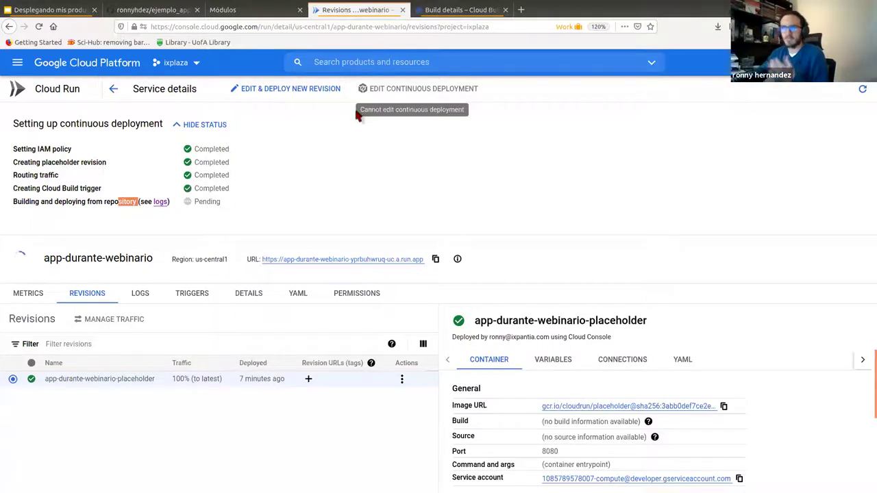
{"action": "left_click", "coordinate": [113, 88]}
{"action": "left_click", "coordinate": [155, 11]}
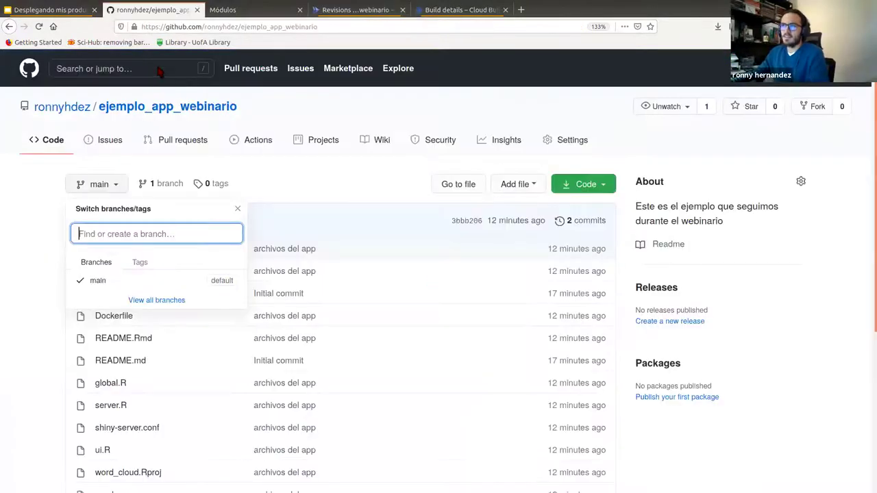
Search GitHub for 'datalatam' and open the datalatam/shiny_app_cloud_run repository
{"action": "left_click", "coordinate": [158, 71]}
{"action": "left_click", "coordinate": [157, 66]}
{"action": "type", "text": "datalatam"}
{"action": "key", "text": "Down"}
{"action": "key", "text": "Down"}
{"action": "key", "text": "Down"}
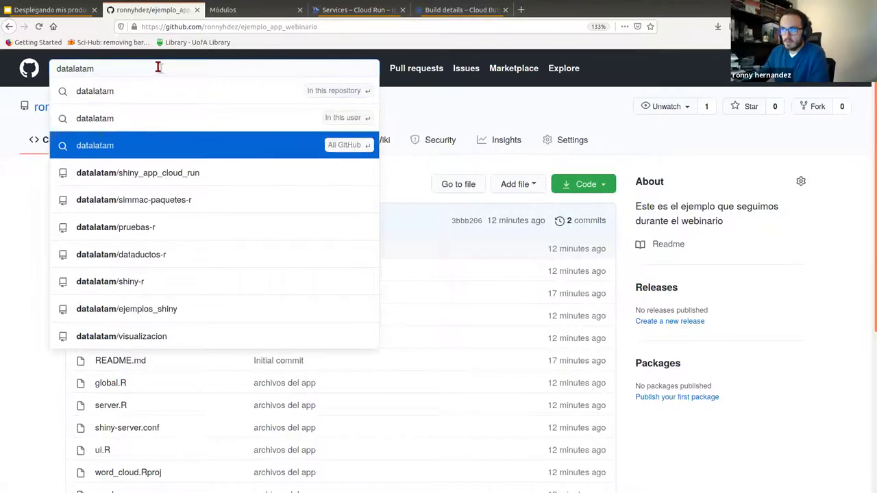
{"action": "key", "text": "Return"}
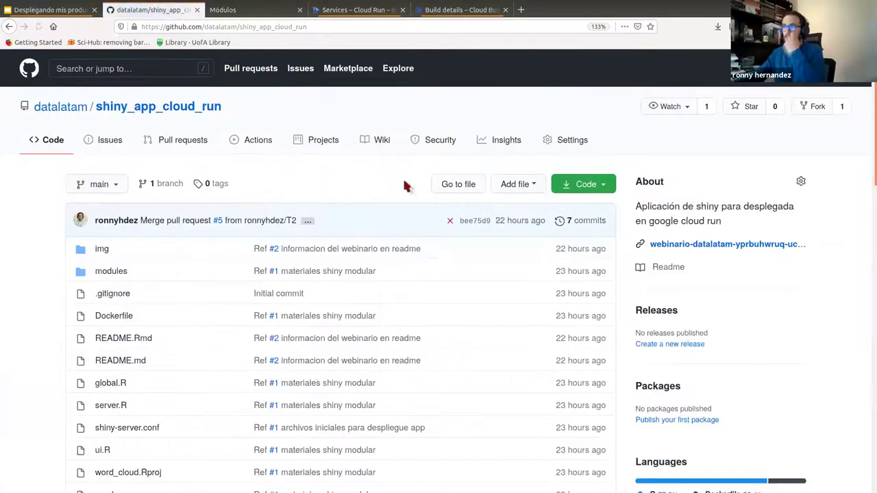
{"action": "scroll", "coordinate": [360, 207], "scroll_direction": "down", "scroll_amount": 10}
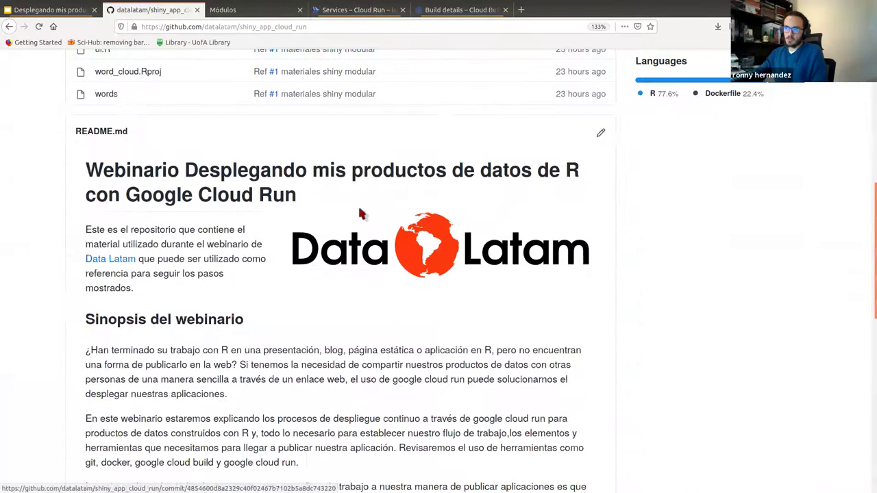
{"action": "left_click", "coordinate": [338, 27]}
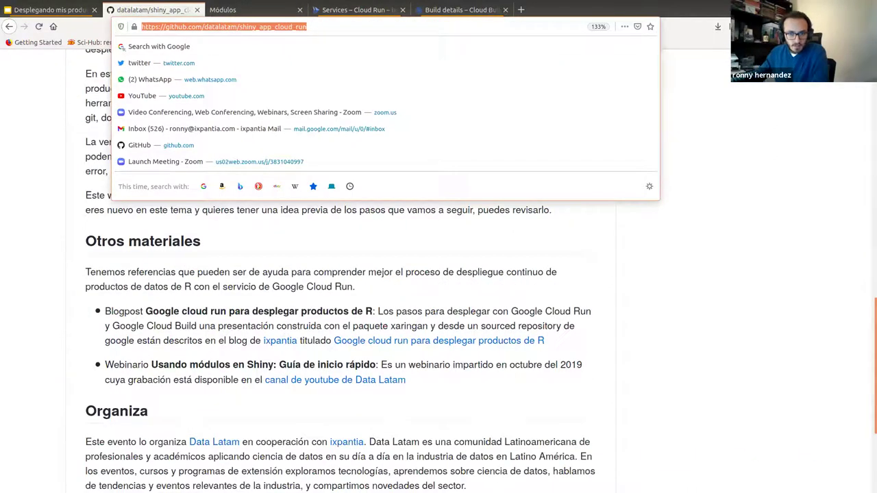
{"action": "left_click", "coordinate": [432, 351]}
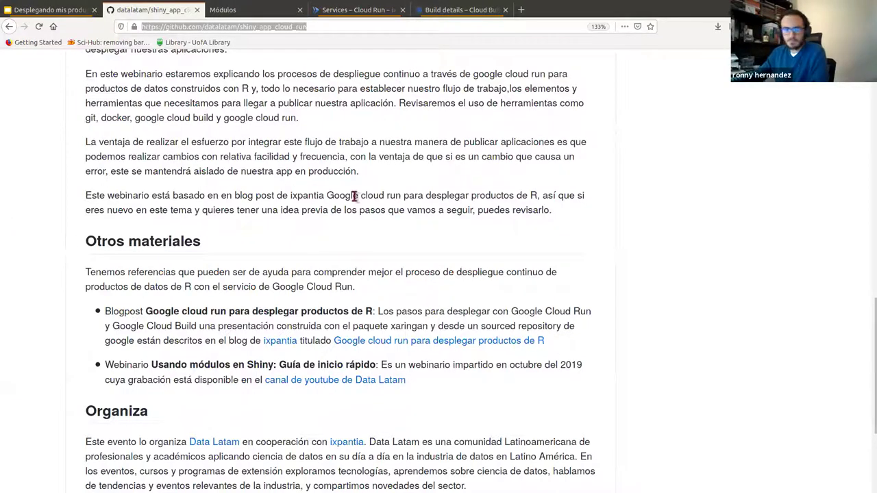
{"action": "scroll", "coordinate": [356, 210], "scroll_direction": "up", "scroll_amount": 7}
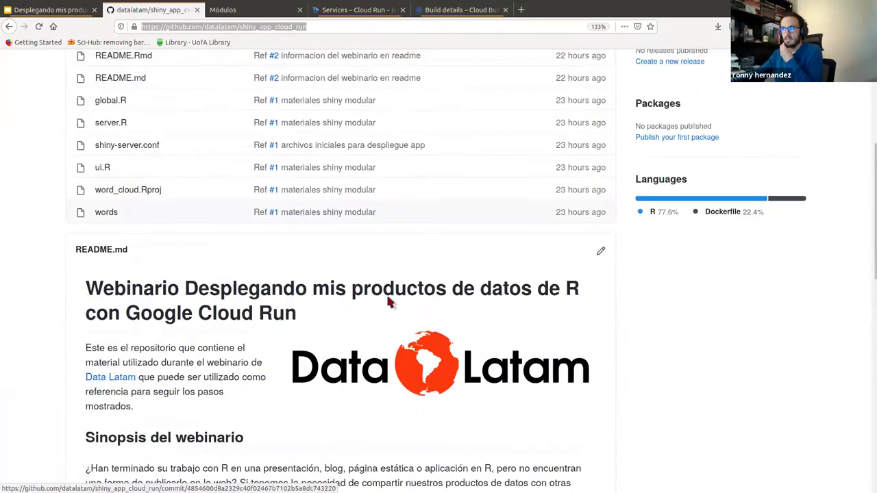
{"action": "scroll", "coordinate": [279, 276], "scroll_direction": "up", "scroll_amount": 3}
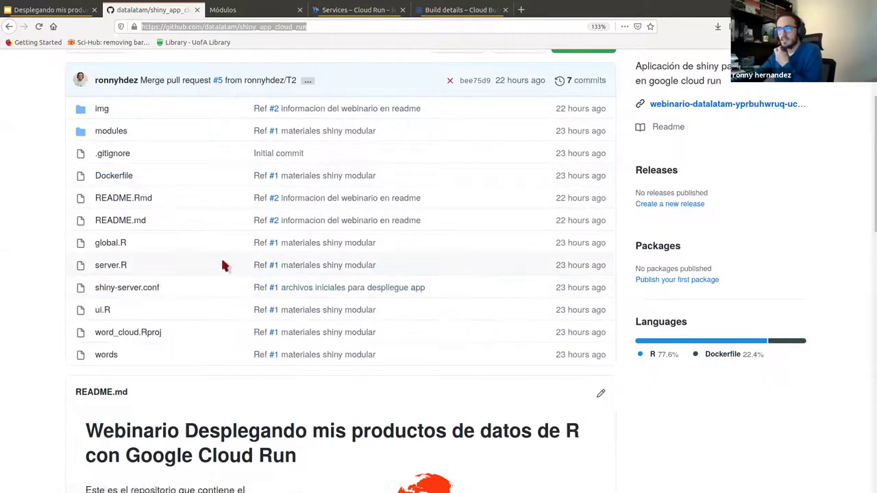
Open shiny-server.conf and select all of its server configuration lines
{"action": "left_click", "coordinate": [152, 285]}
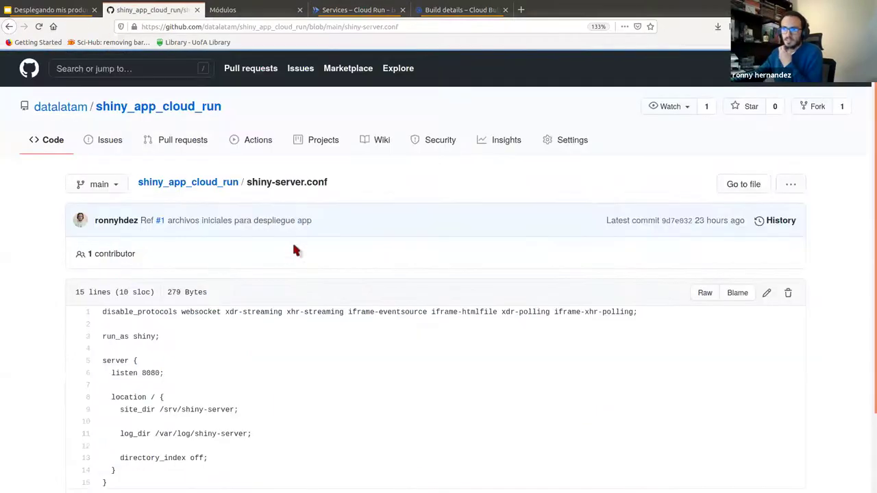
{"action": "scroll", "coordinate": [308, 363], "scroll_direction": "down", "scroll_amount": 2}
{"action": "left_click_drag", "start_coordinate": [130, 395], "coordinate": [108, 226]}
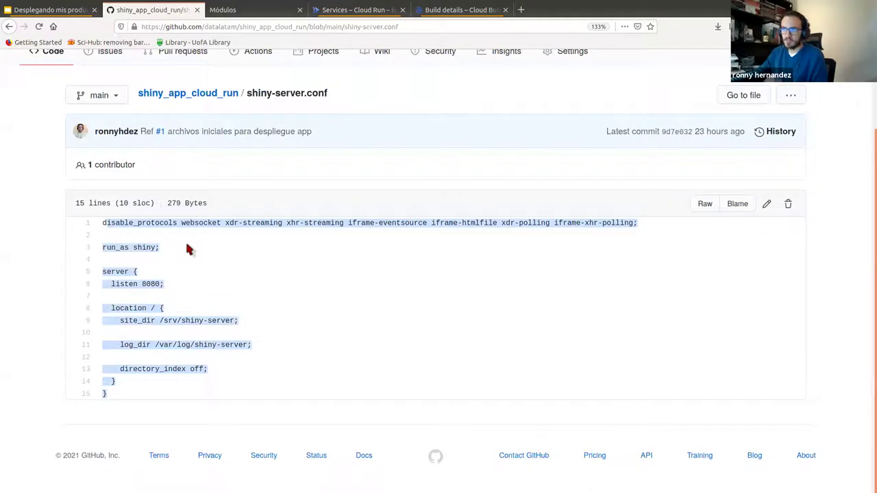
Return to the repository's main page and open the deployed app link
{"action": "left_click", "coordinate": [207, 95]}
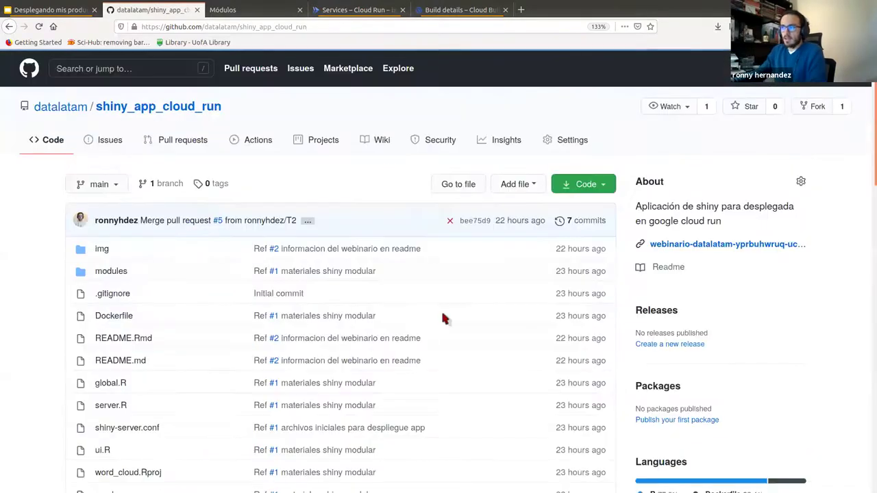
{"action": "scroll", "coordinate": [439, 315], "scroll_direction": "down", "scroll_amount": 5}
{"action": "scroll", "coordinate": [441, 327], "scroll_direction": "up", "scroll_amount": 3}
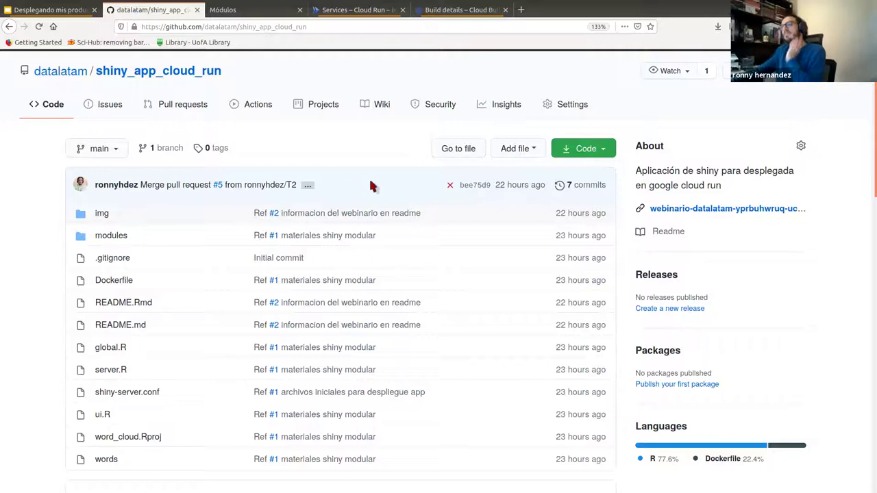
{"action": "left_click", "coordinate": [715, 208]}
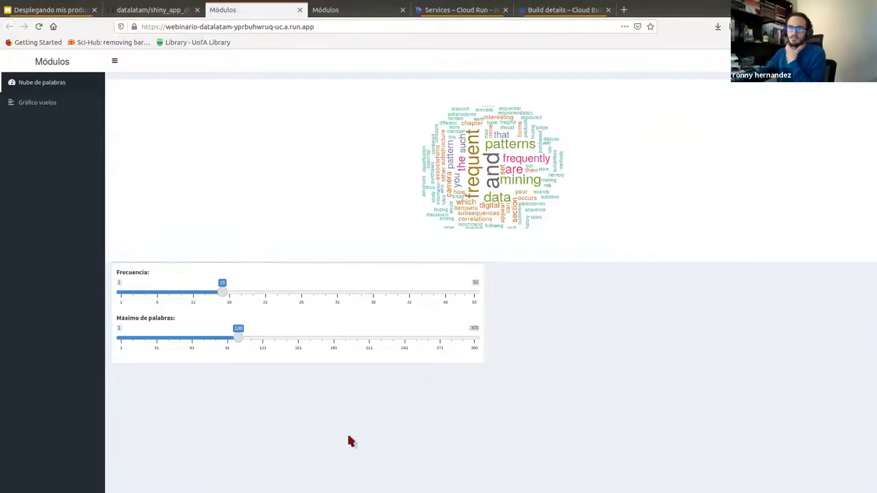
Check the running Cloud Build log, then return to the live Módulos app and select its address
{"action": "left_click", "coordinate": [552, 10]}
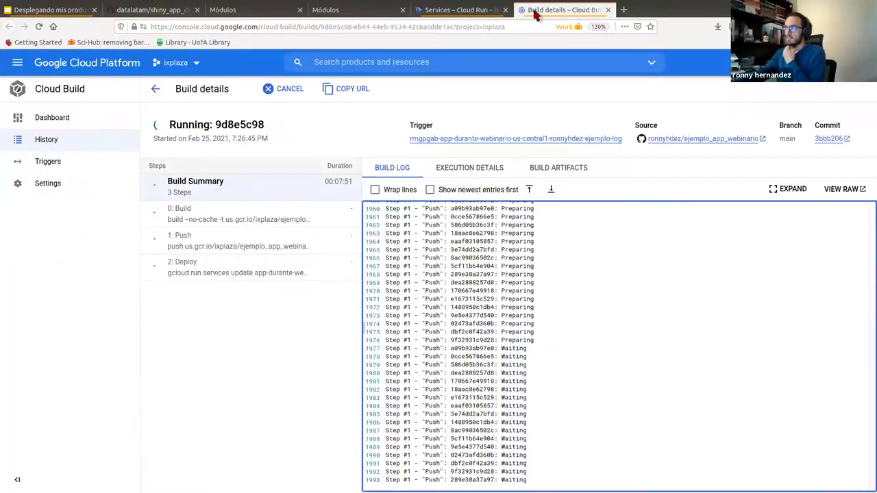
{"action": "left_click", "coordinate": [227, 9]}
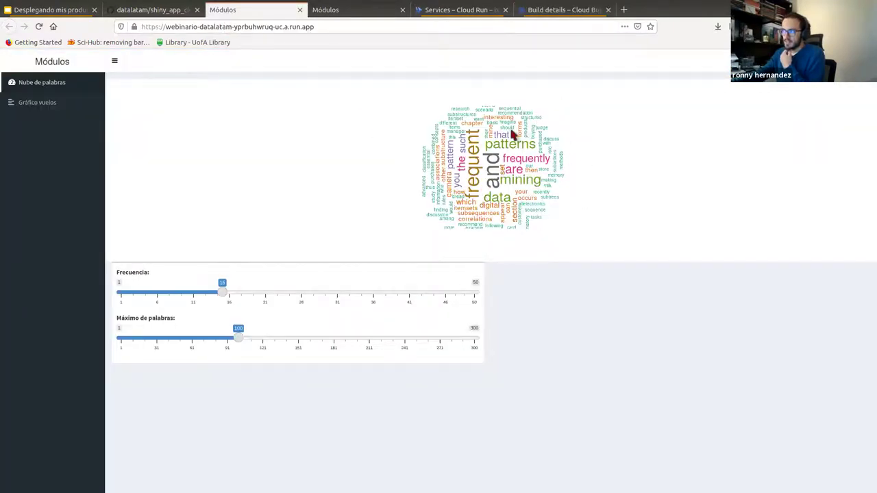
{"action": "left_click_drag", "start_coordinate": [316, 26], "coordinate": [139, 26]}
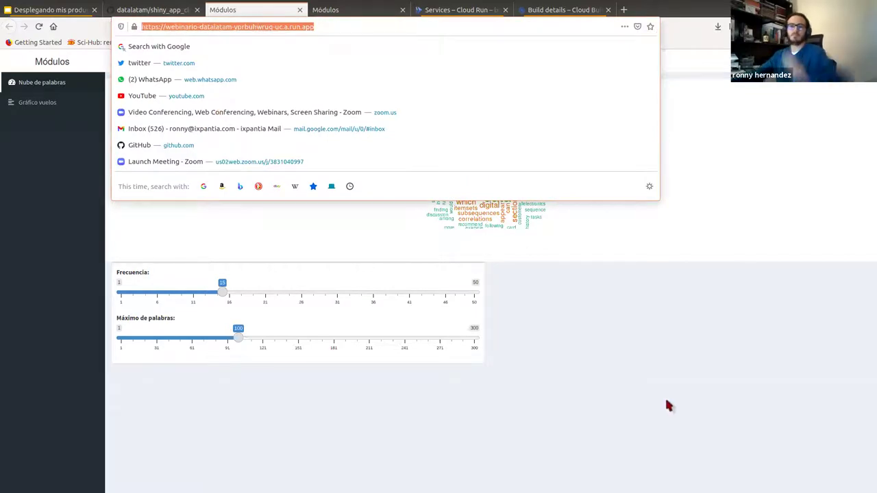
{"action": "left_click", "coordinate": [308, 389]}
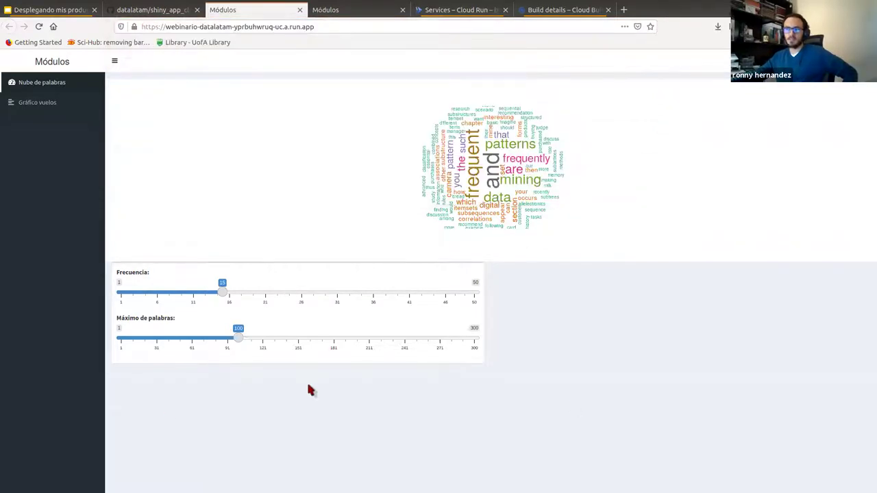
Test the word-cloud sliders (frequency 26 then 10, maximum 81 words), then view Gráfico vuelos
{"action": "left_click_drag", "start_coordinate": [226, 295], "coordinate": [203, 294]}
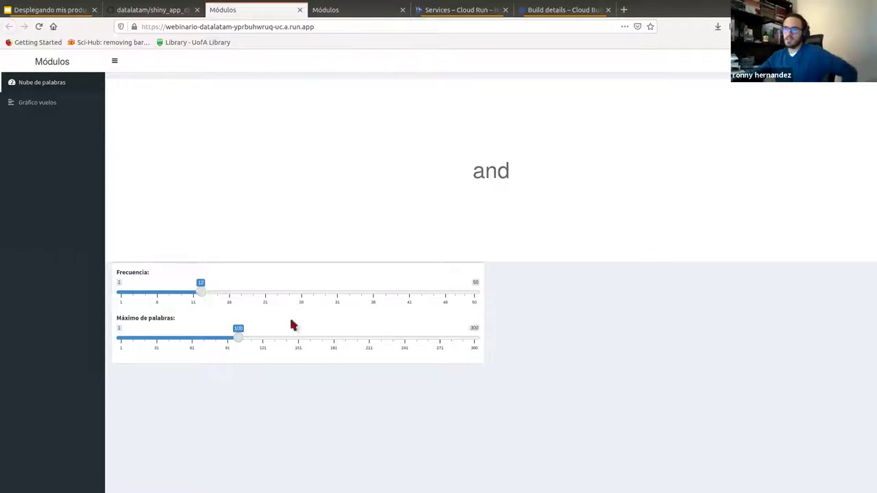
{"action": "mouse_move", "coordinate": [242, 338]}
{"action": "left_mouse_down"}
{"action": "mouse_move", "coordinate": [295, 336]}
{"action": "mouse_move", "coordinate": [230, 336]}
{"action": "left_mouse_up"}
{"action": "left_click_drag", "start_coordinate": [205, 291], "coordinate": [303, 290]}
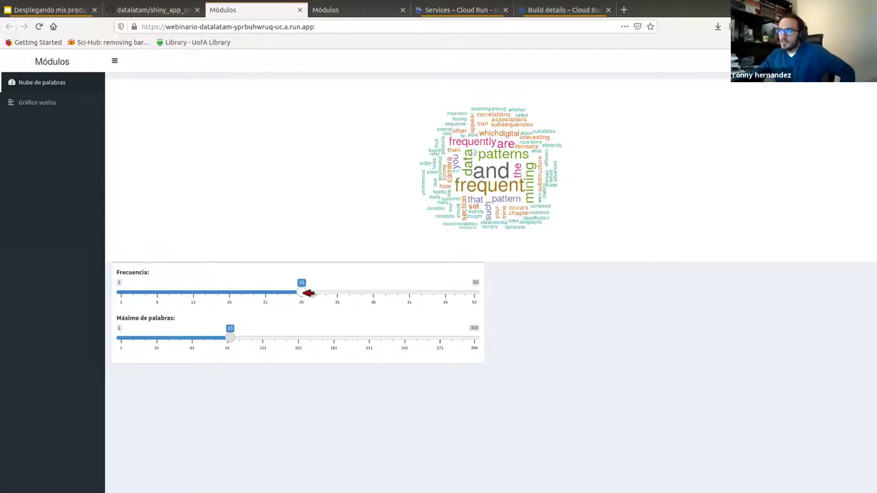
{"action": "left_click_drag", "start_coordinate": [235, 336], "coordinate": [219, 337]}
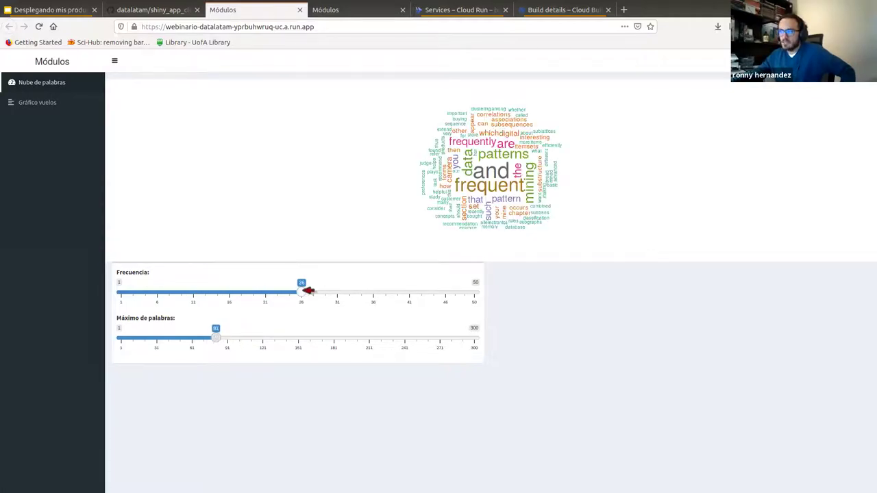
{"action": "left_click_drag", "start_coordinate": [308, 290], "coordinate": [187, 291]}
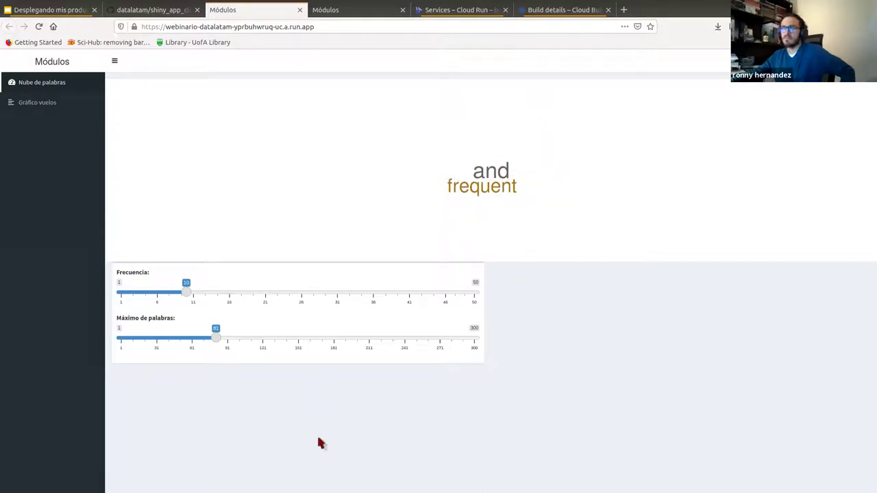
{"action": "left_click", "coordinate": [55, 103]}
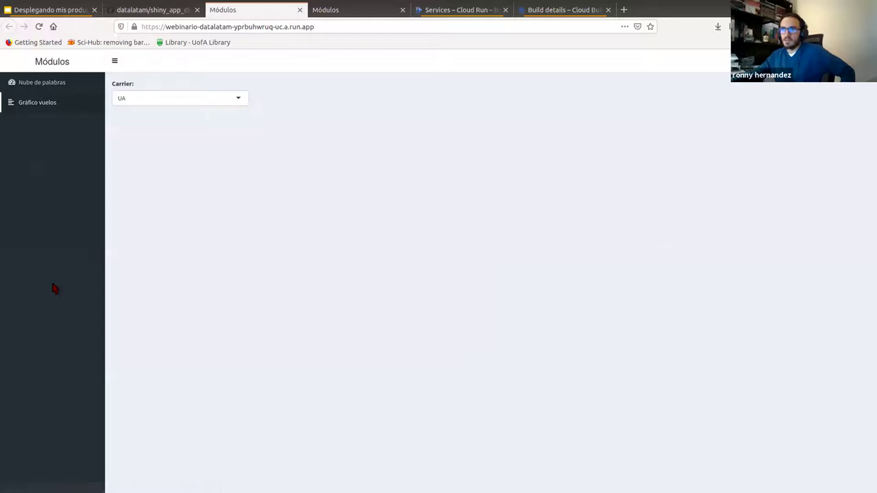
Plot flights for carrier B6, then present the slide deck full screen at the post-deployment changes slide
{"action": "left_click", "coordinate": [241, 99]}
{"action": "left_click", "coordinate": [211, 144]}
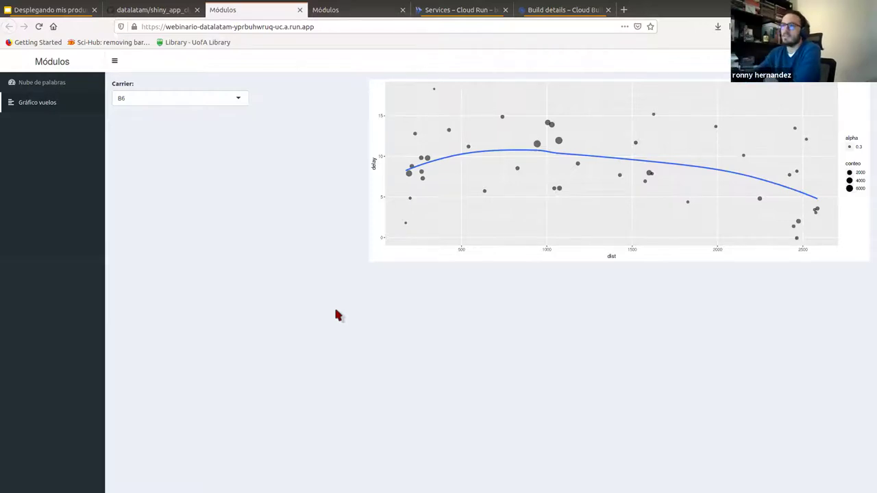
{"action": "left_click", "coordinate": [76, 13]}
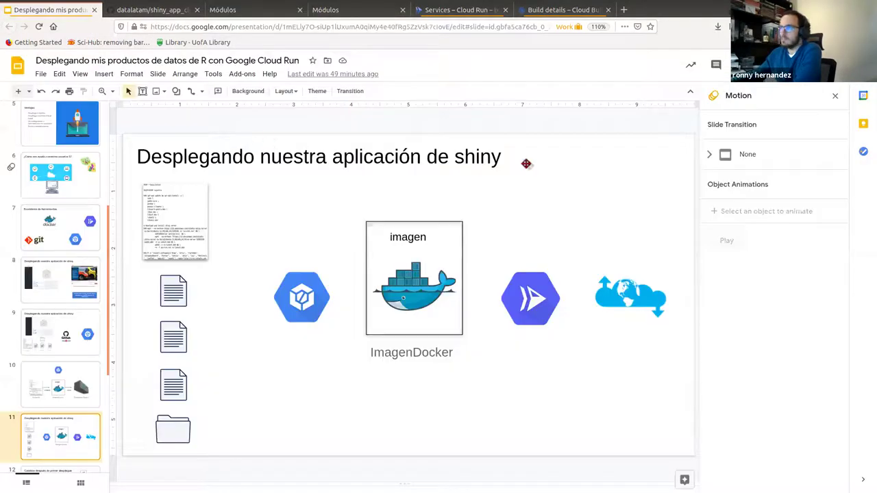
{"action": "key", "text": "ctrl+F5"}
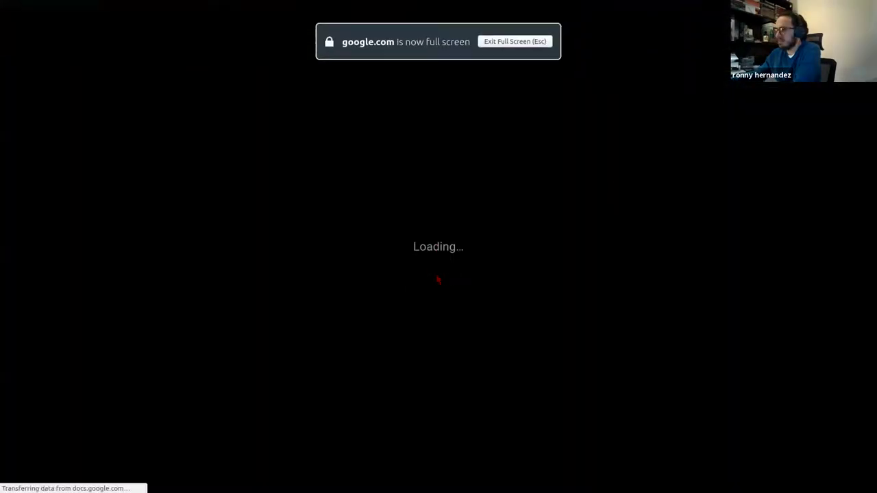
{"action": "key", "text": "Right"}
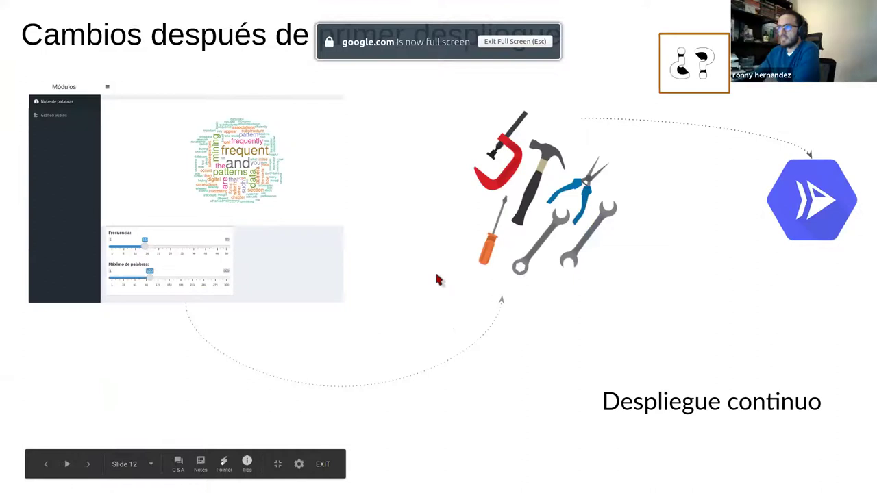